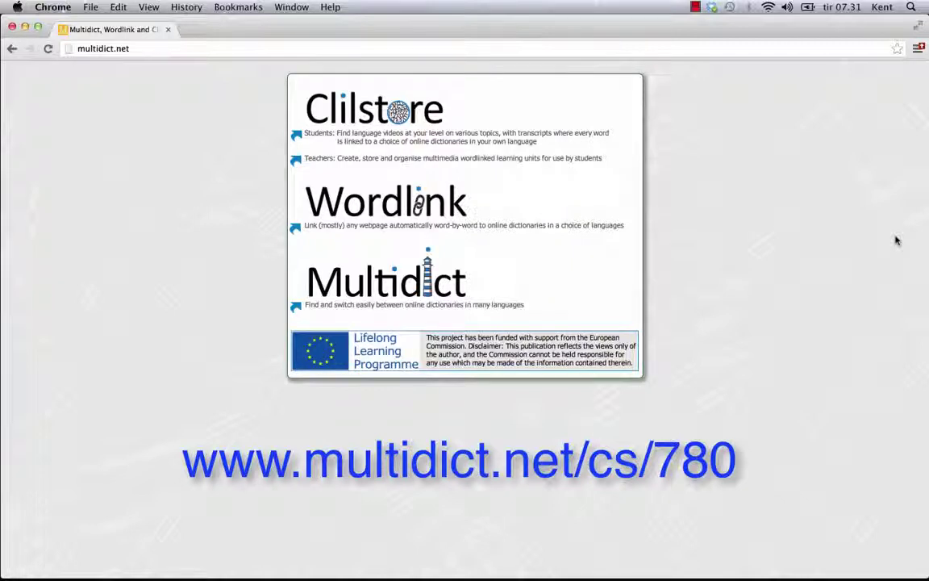
Go to Clilstore unit 780 at multidict.net/cs/780
click(119, 48)
key(BackSpace)
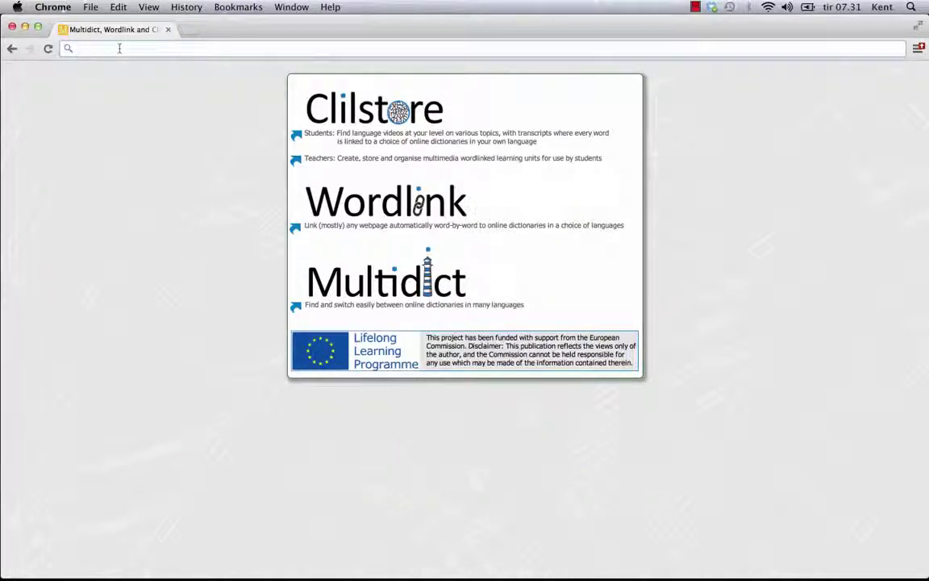
text(www.)
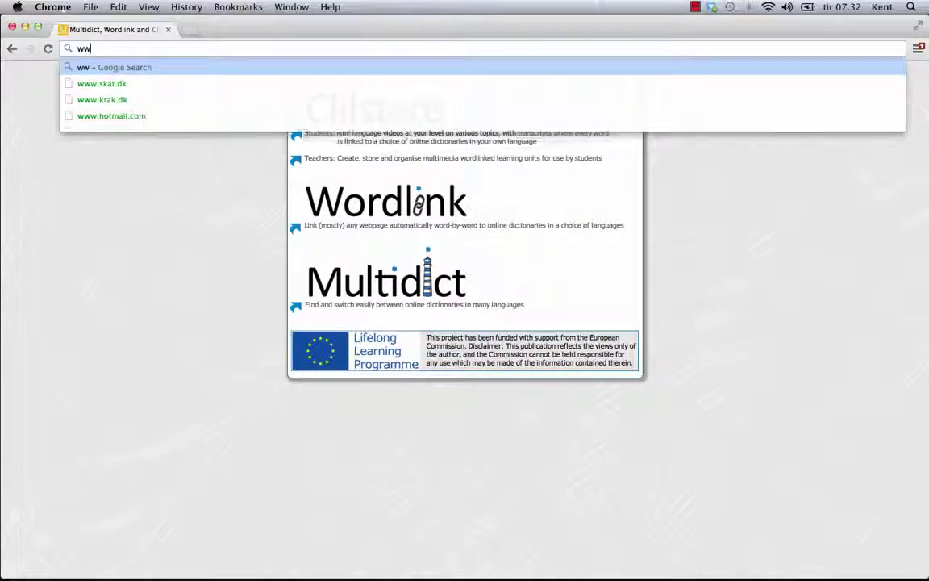
text(m)
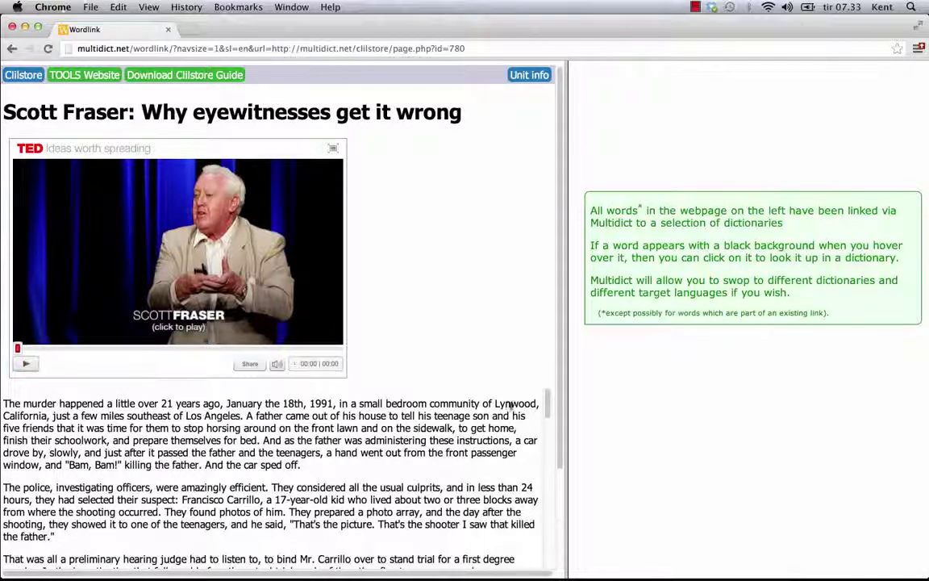
scroll(517, 407, down, 1)
scroll(520, 413, down, 5)
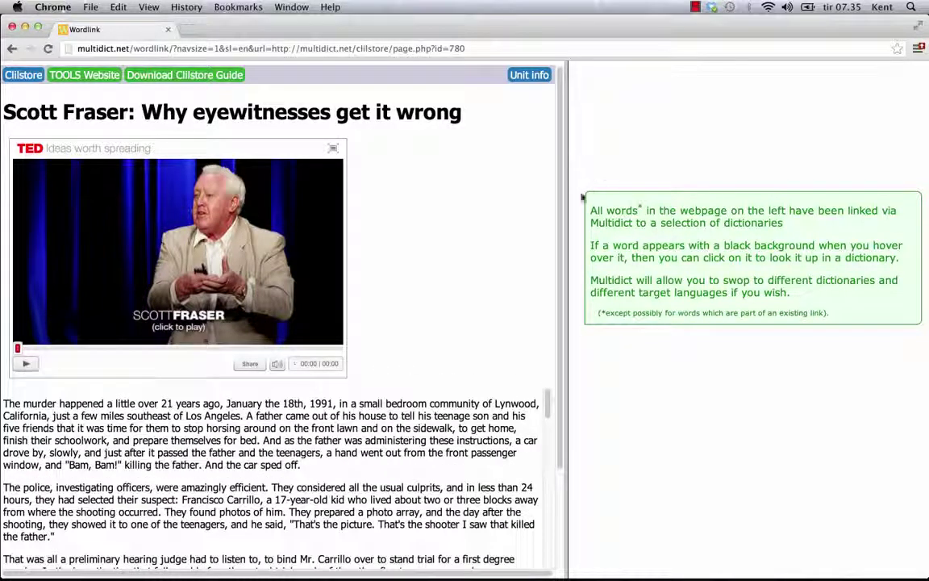
Look up 'instructions' in Wordlink into Spanish, using TriTrans then Mijnwoordenboek
click(347, 429)
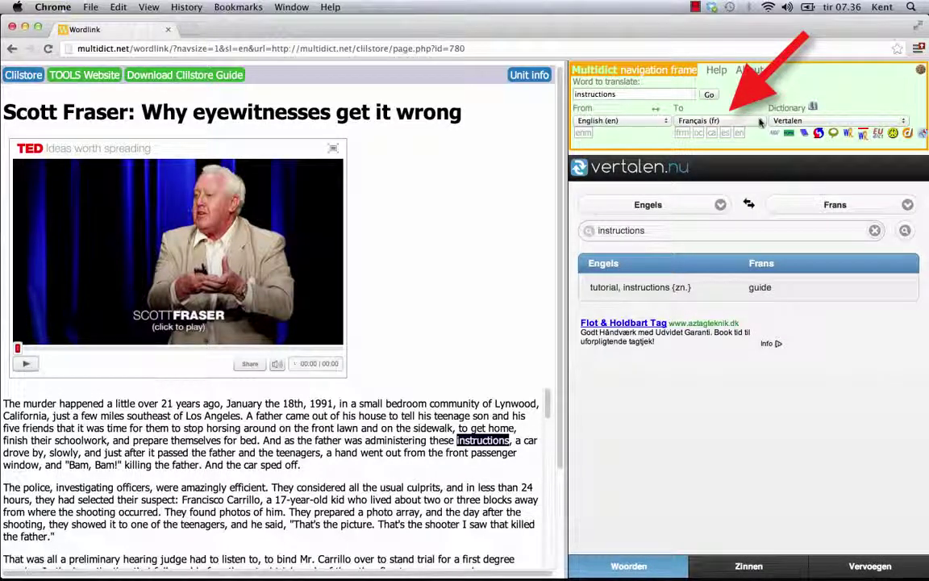
click(760, 122)
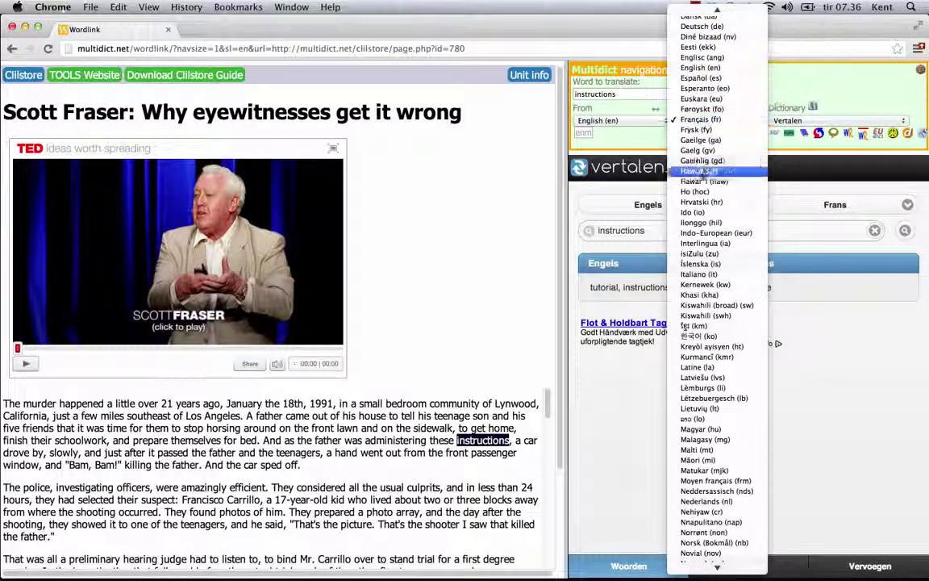
click(705, 193)
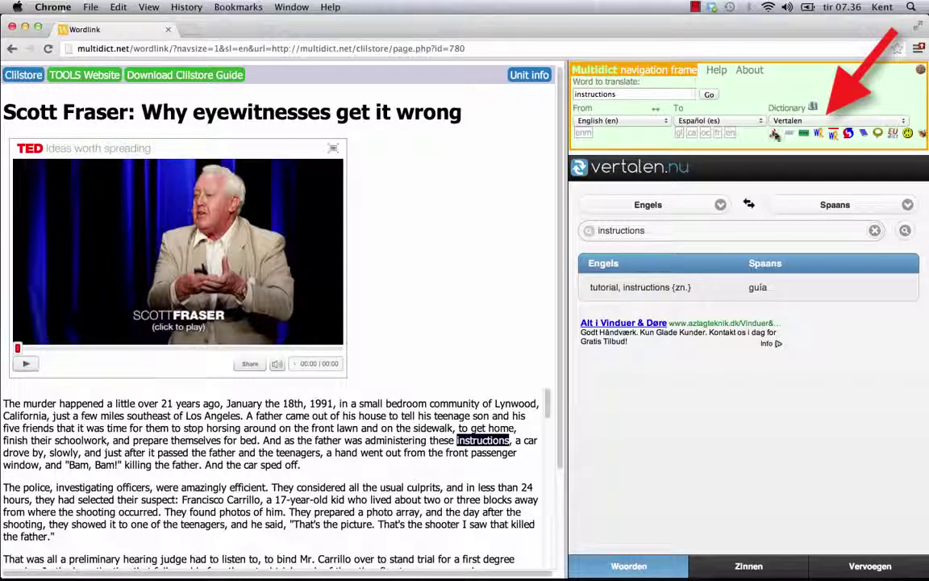
click(774, 134)
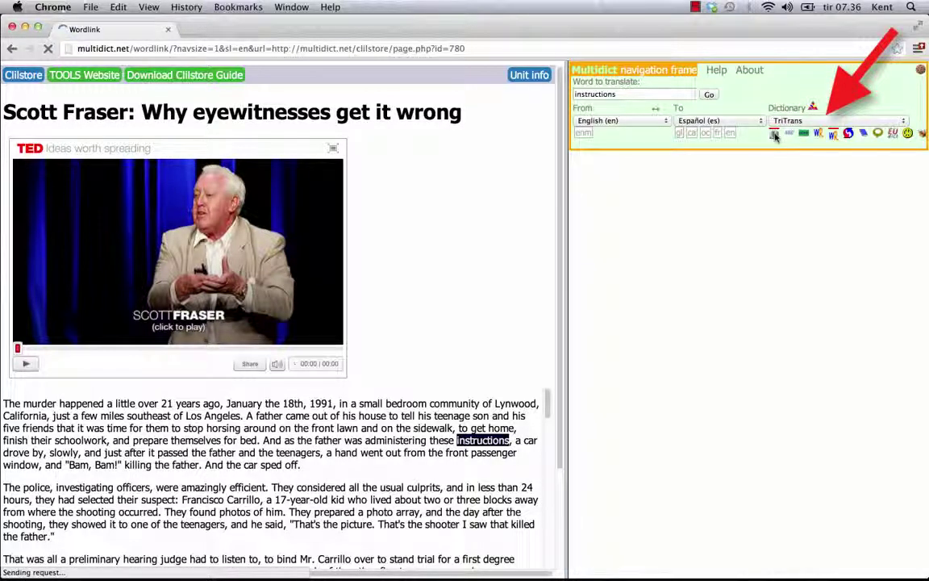
click(789, 133)
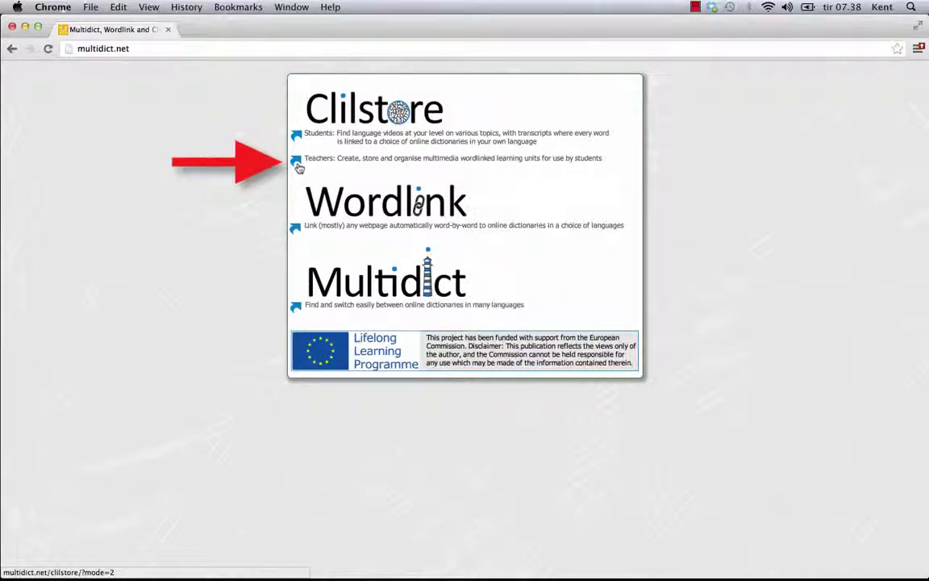
Open the Clilstore teaching units page from the Teachers link
click(298, 164)
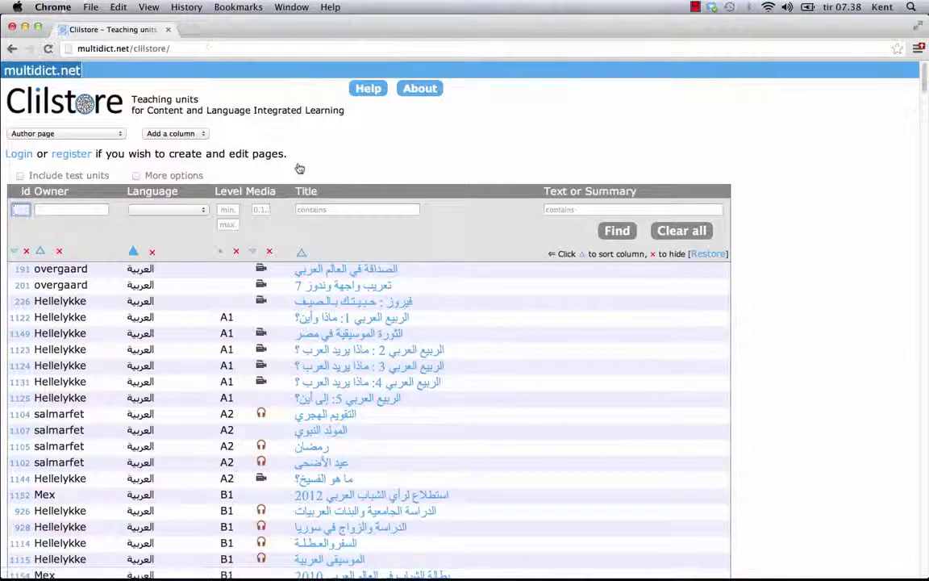
Register a new account with a user id, full name, e-mail address and confirmed password
click(75, 154)
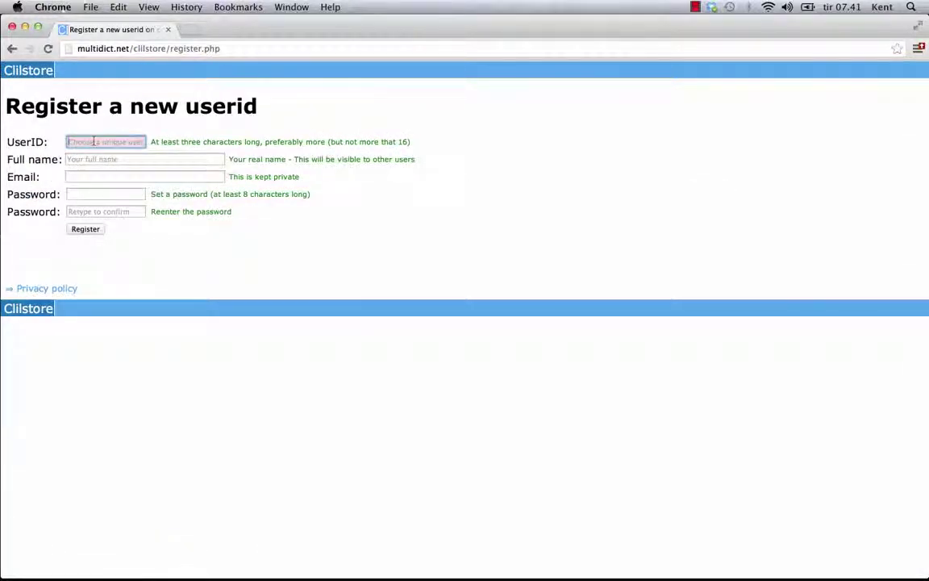
text(daBoss)
click(94, 158)
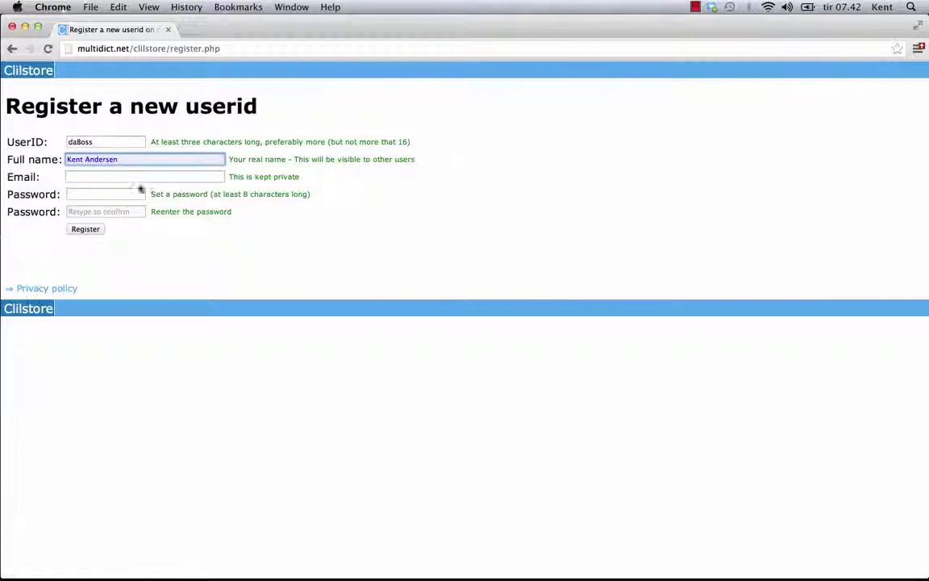
click(95, 175)
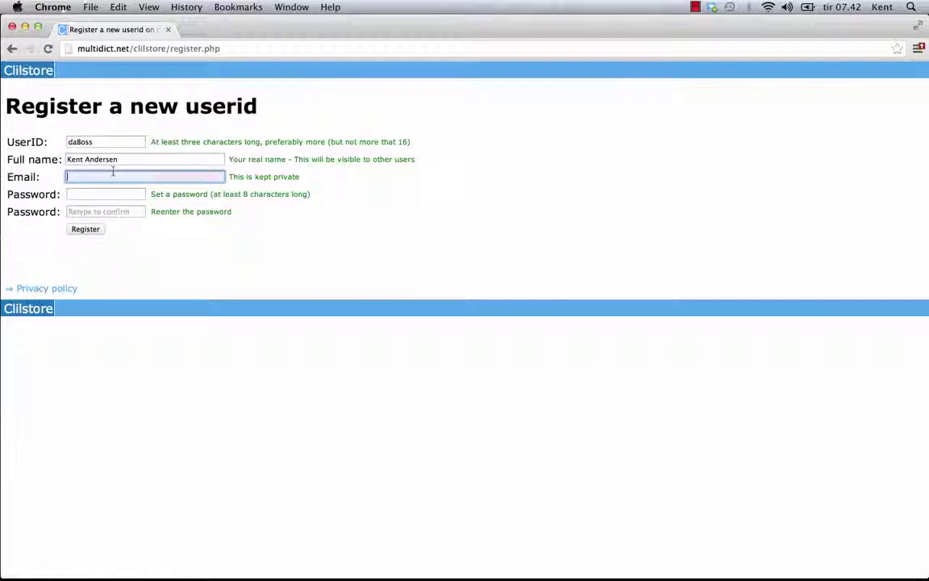
click(78, 195)
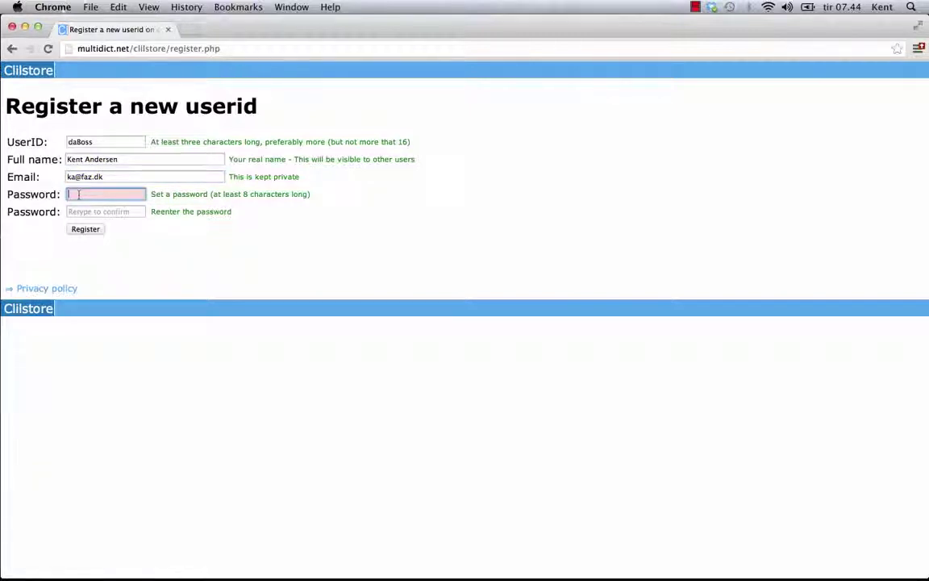
text(********)
text(****)
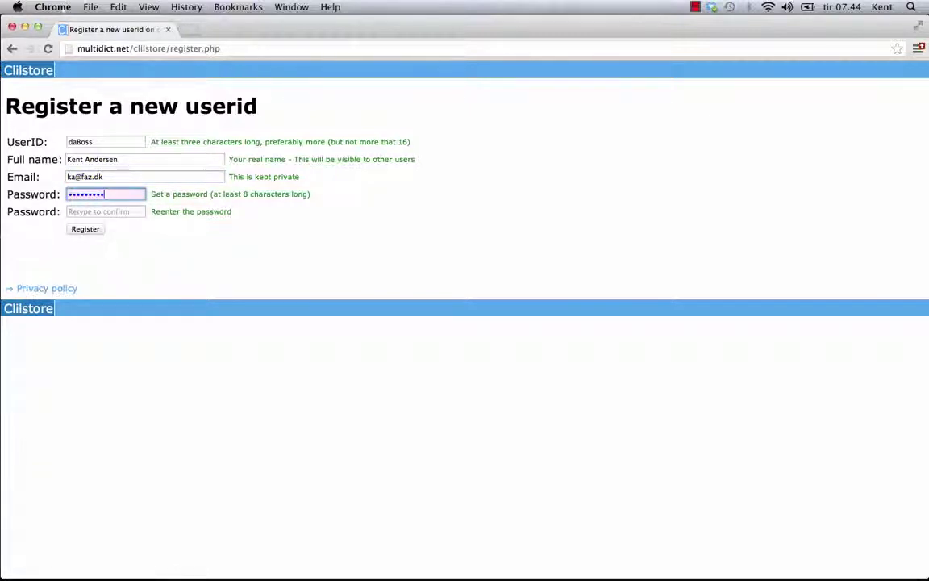
click(96, 211)
text(************)
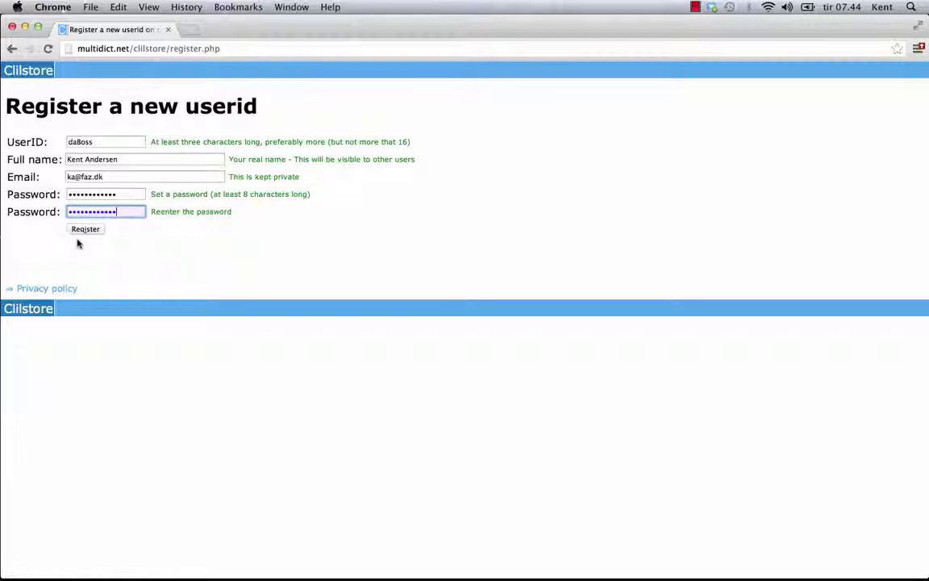
click(85, 228)
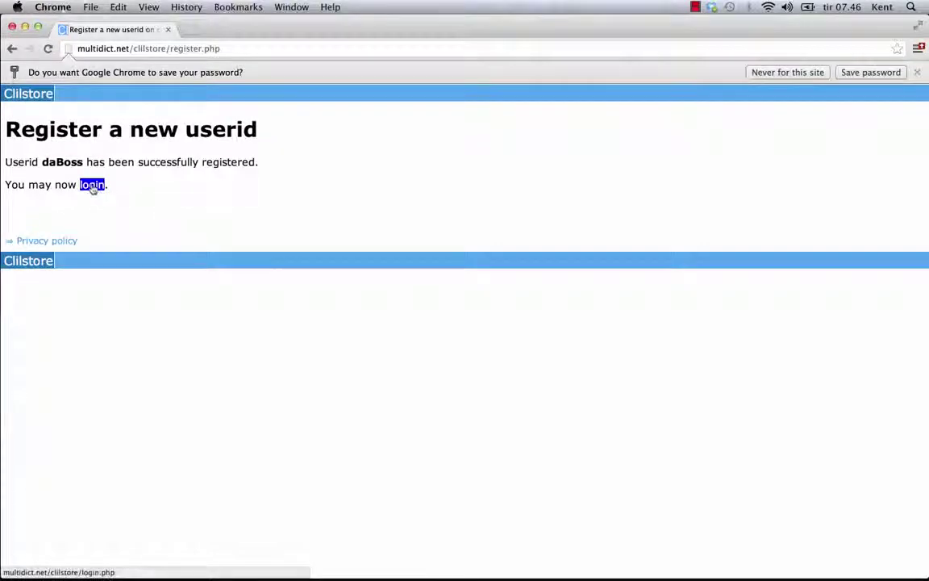
Log in with the new user id and its password, then return to the units list
click(92, 187)
click(96, 147)
text(daBoss)
key(Tab)
text(password123)
click(84, 177)
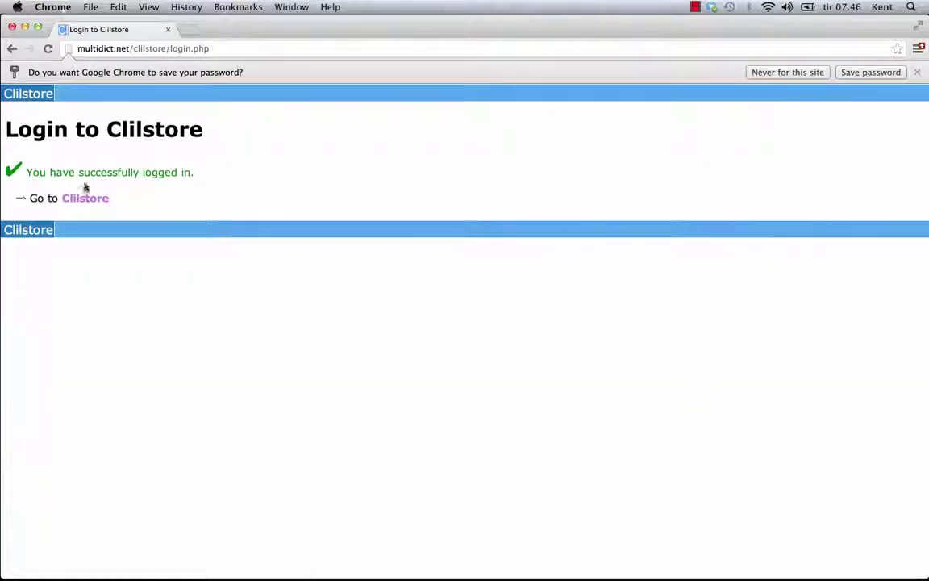
click(85, 198)
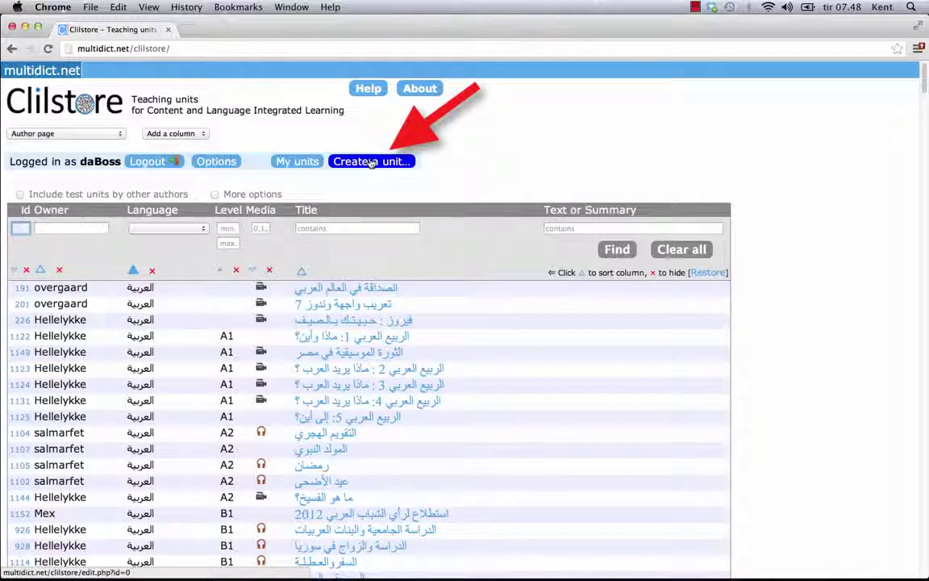
Start a new Clilstore unit and paste the TED talk's title as its title
click(370, 162)
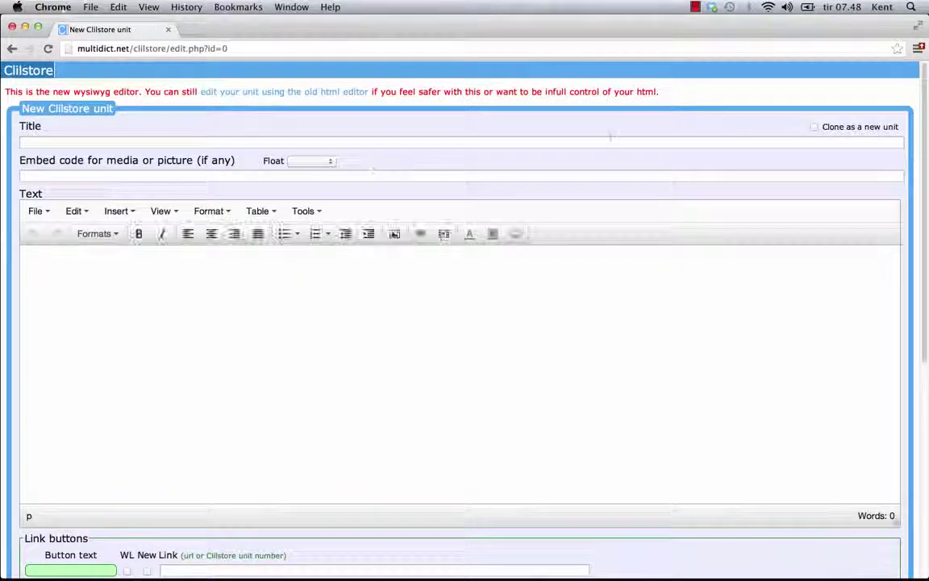
click(610, 142)
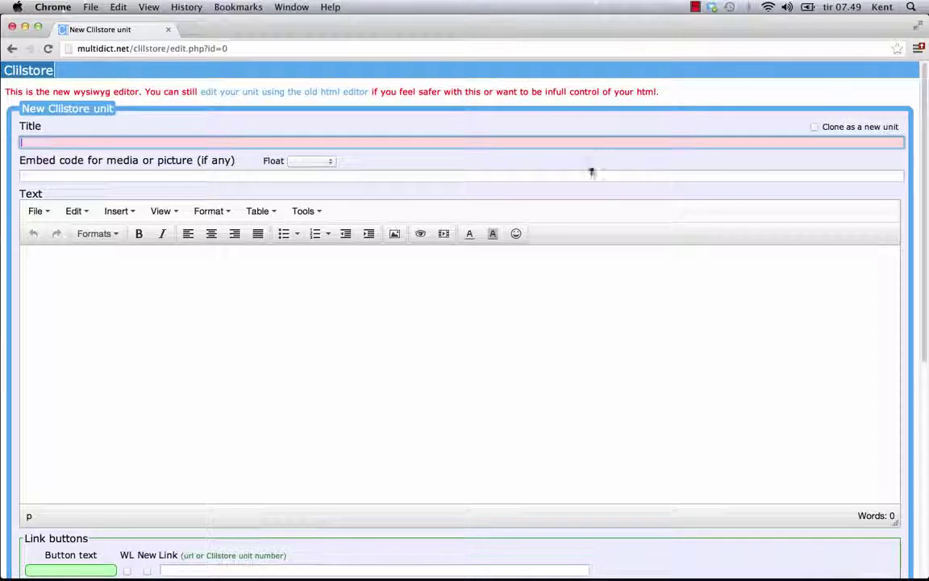
click(543, 176)
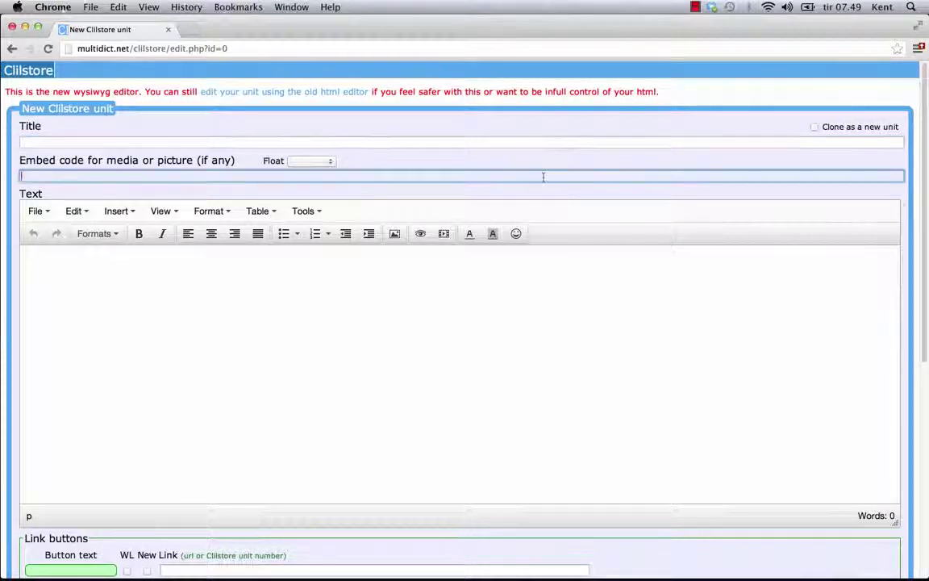
click(327, 160)
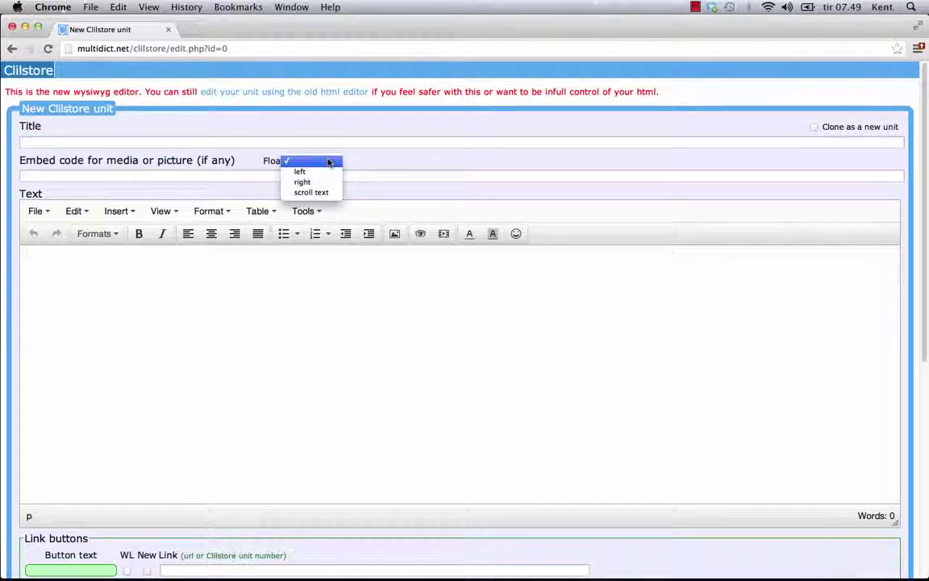
click(329, 162)
click(103, 142)
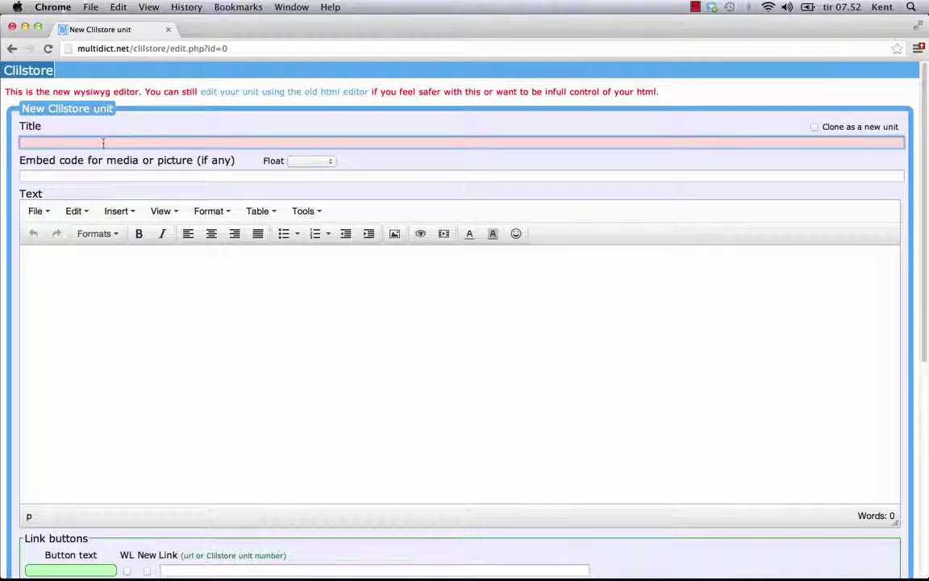
key(super+v)
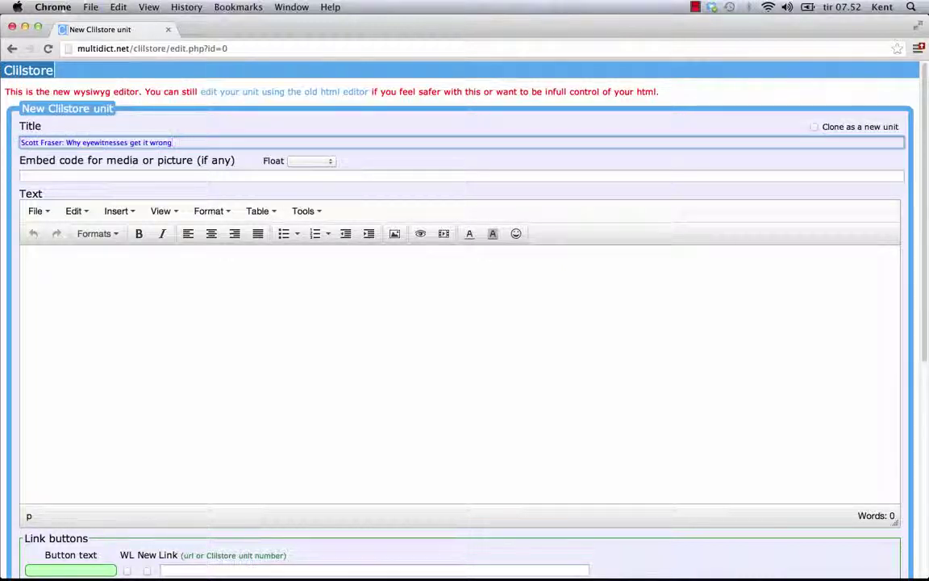
Set the media Float option to 'scroll text'
click(403, 150)
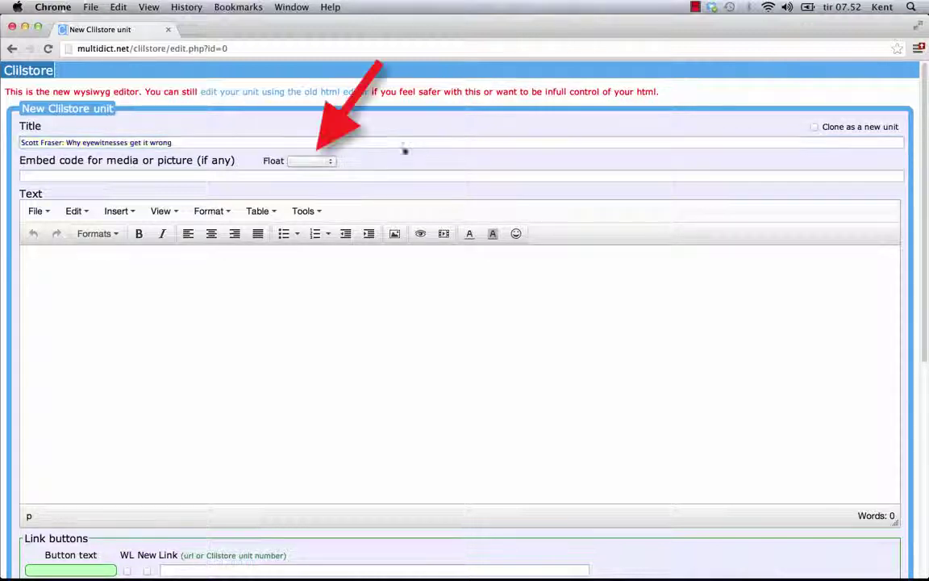
click(330, 161)
click(329, 162)
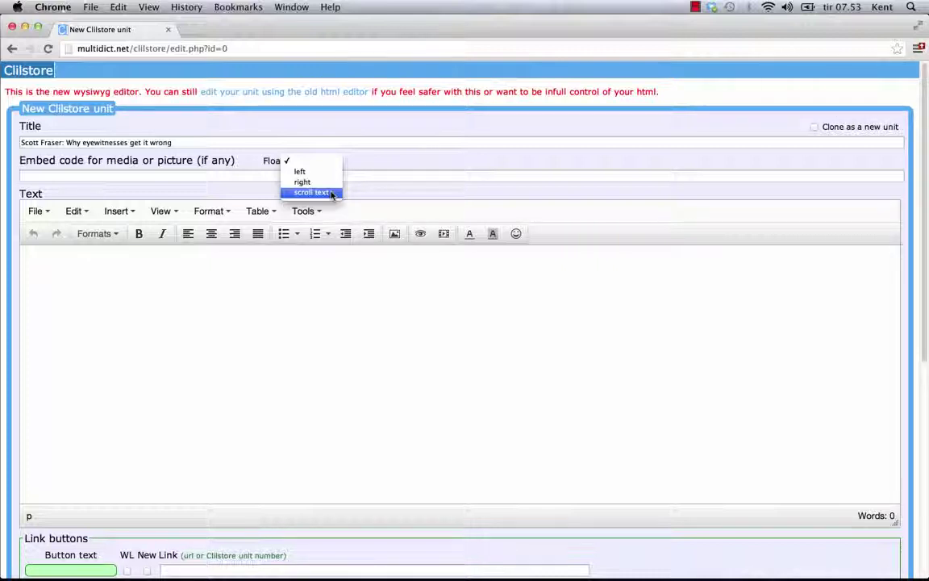
click(331, 194)
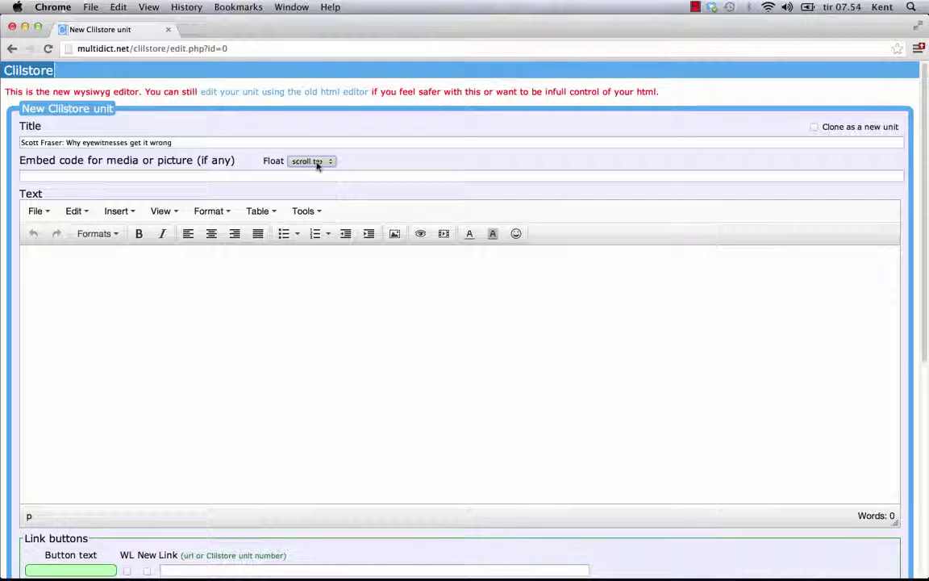
click(307, 174)
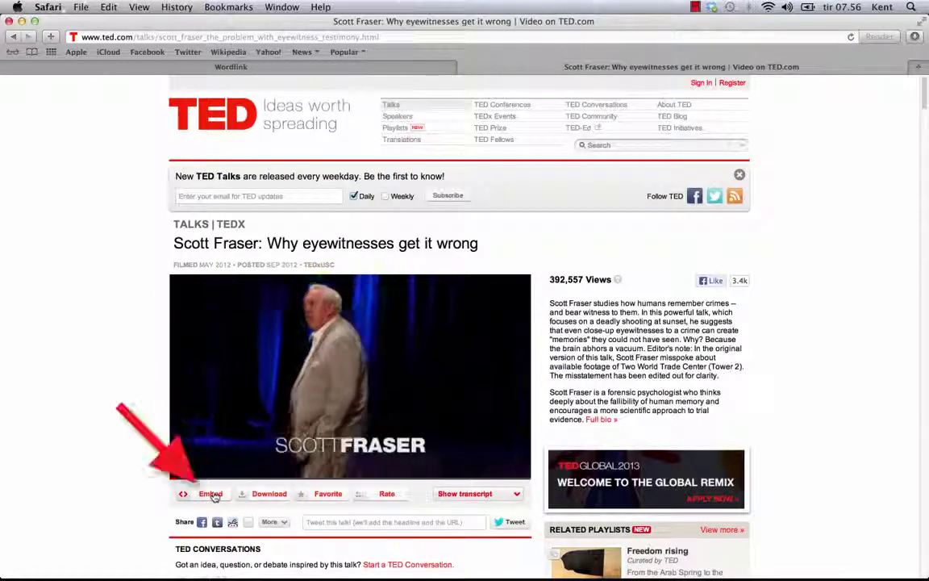
Copy the TED talk's 'Embed this video' iframe code and return to the Clilstore editor
click(211, 494)
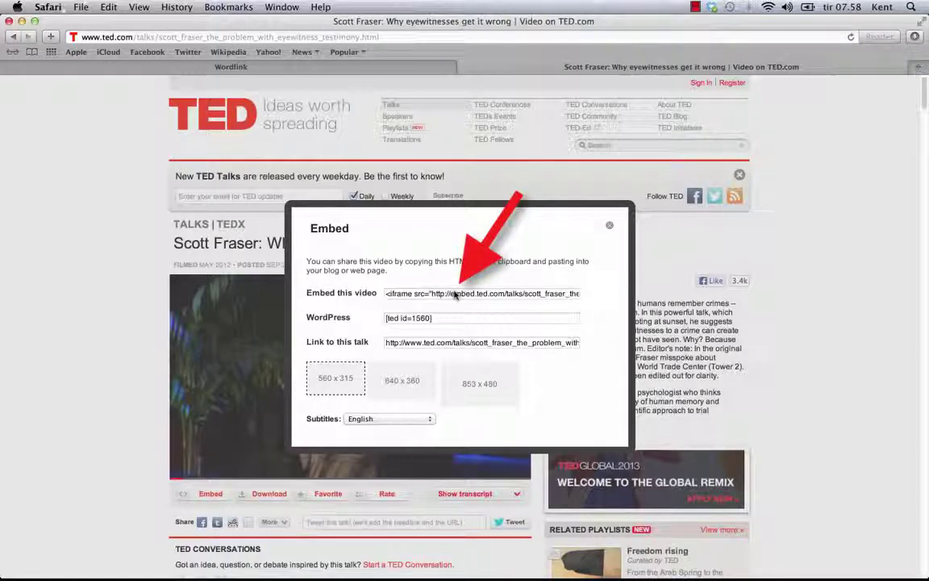
click(455, 295)
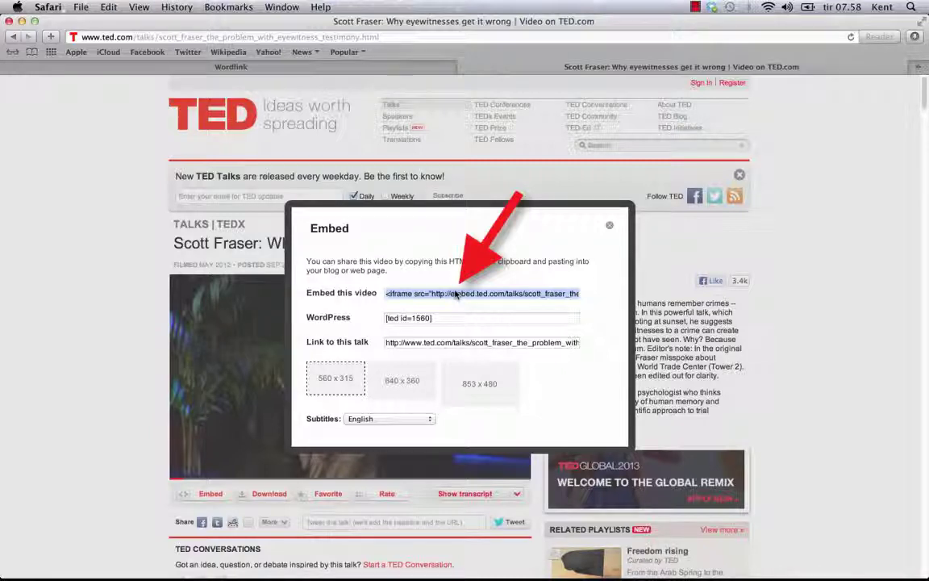
key(super+Tab)
key(super+Tab)
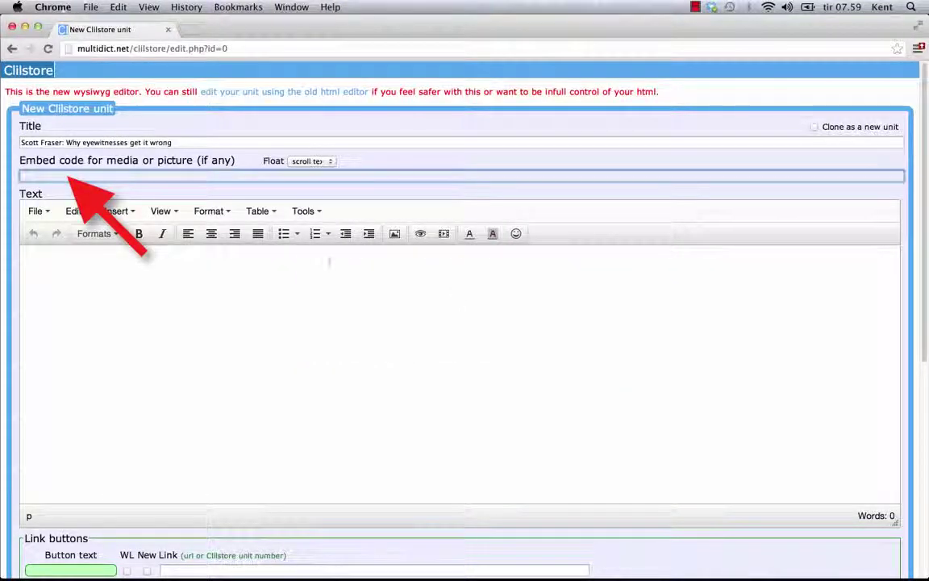
Paste the TED iframe into Embed code and the talk description into the unit text
click(250, 178)
key(super+v)
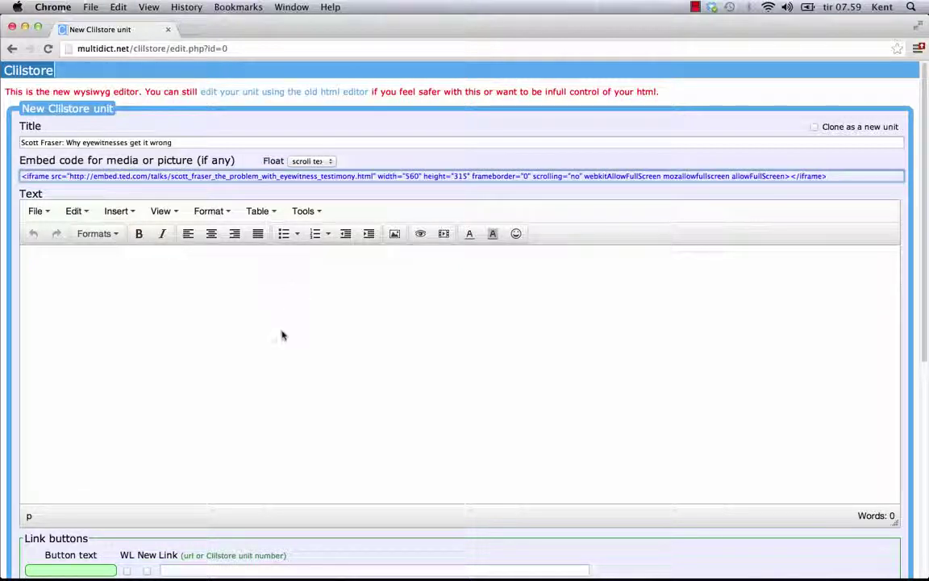
click(282, 336)
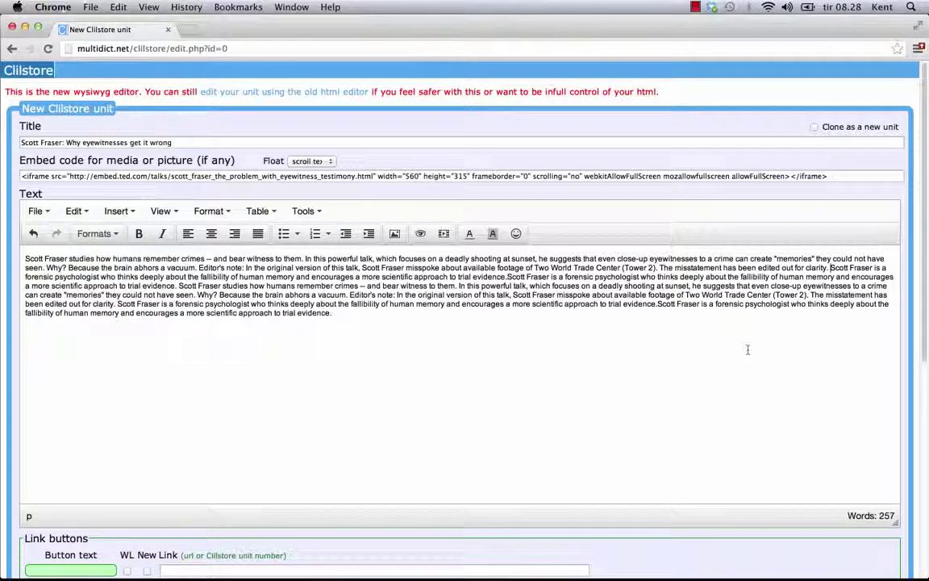
Break the description into paragraphs before 'Scott Fraser is…' and 'Editor's note'
click(831, 267)
key(Return)
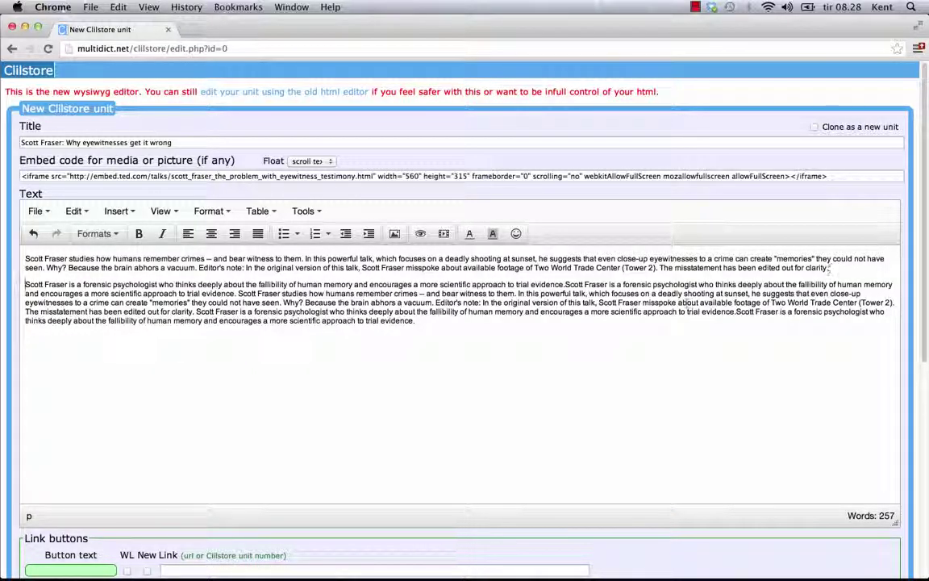
click(436, 302)
key(shift+Return)
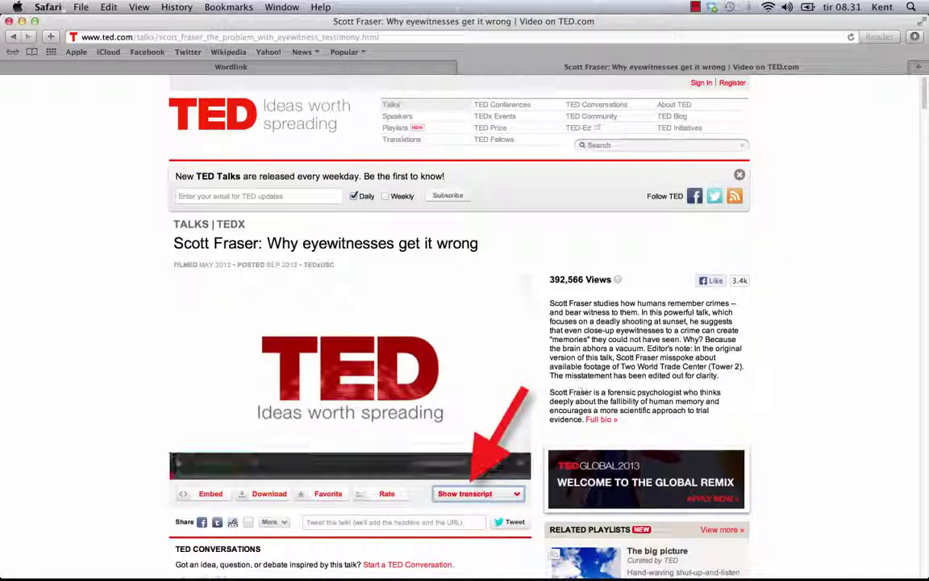
Show the talk's English transcript and select the whole transcript to copy it
click(484, 496)
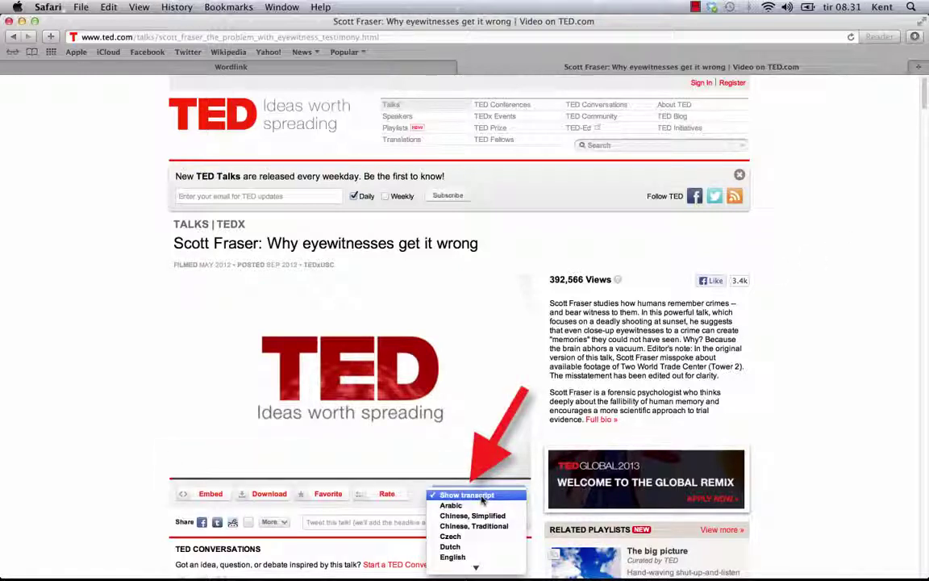
click(454, 557)
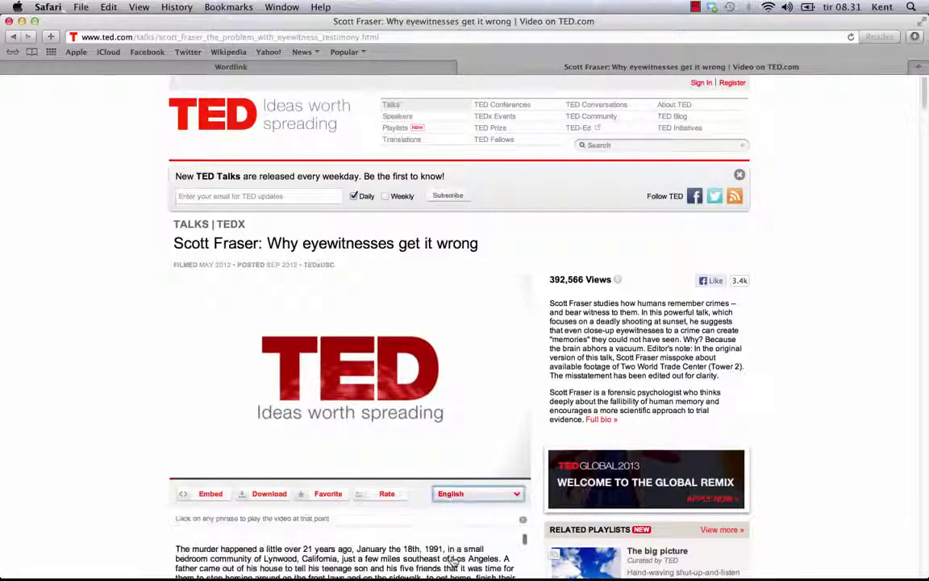
scroll(806, 381, down, 3)
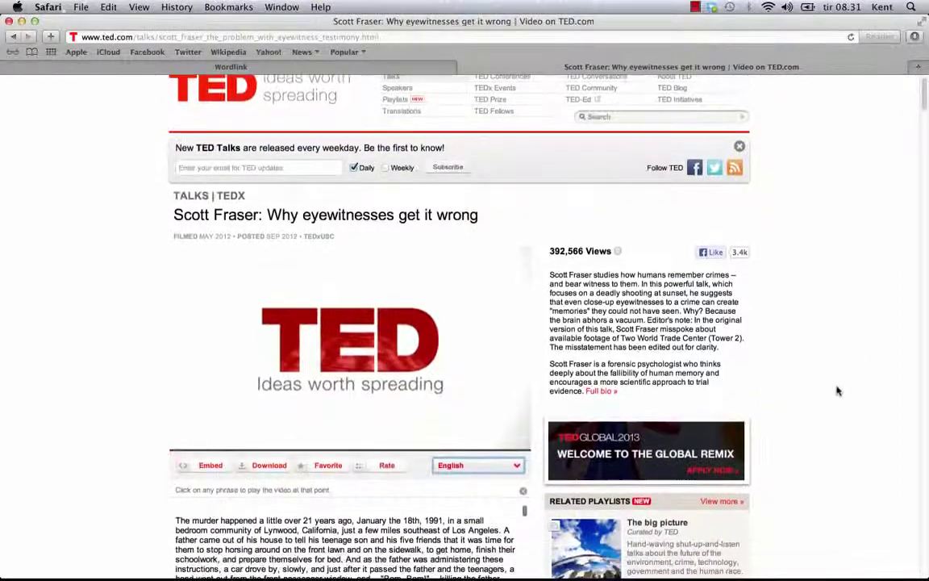
scroll(837, 391, down, 2)
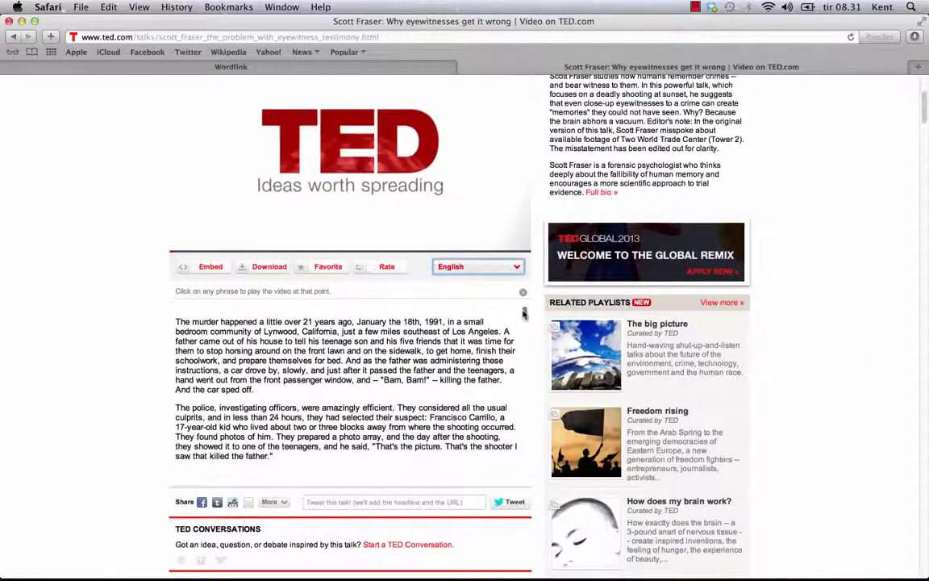
drag(523, 397, 526, 474)
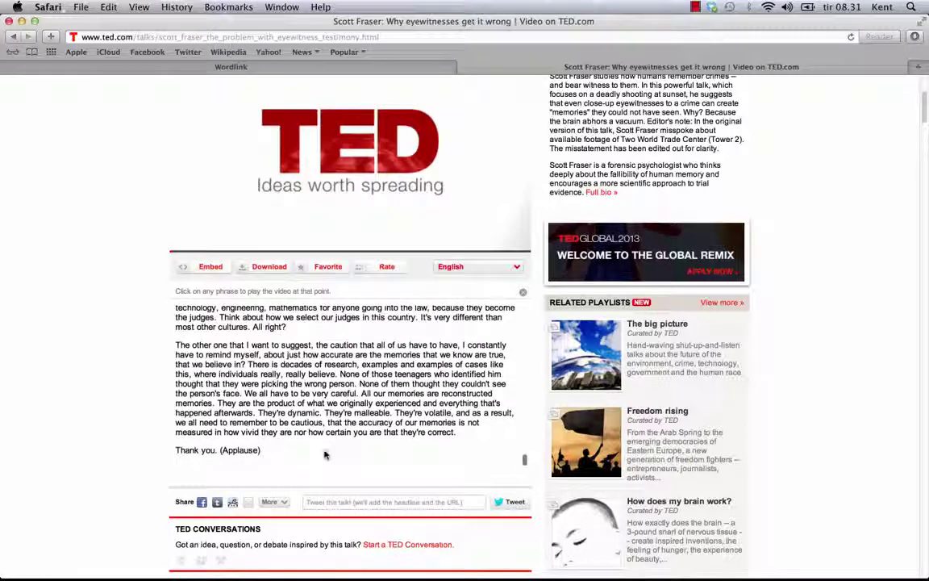
drag(325, 455, 223, 431)
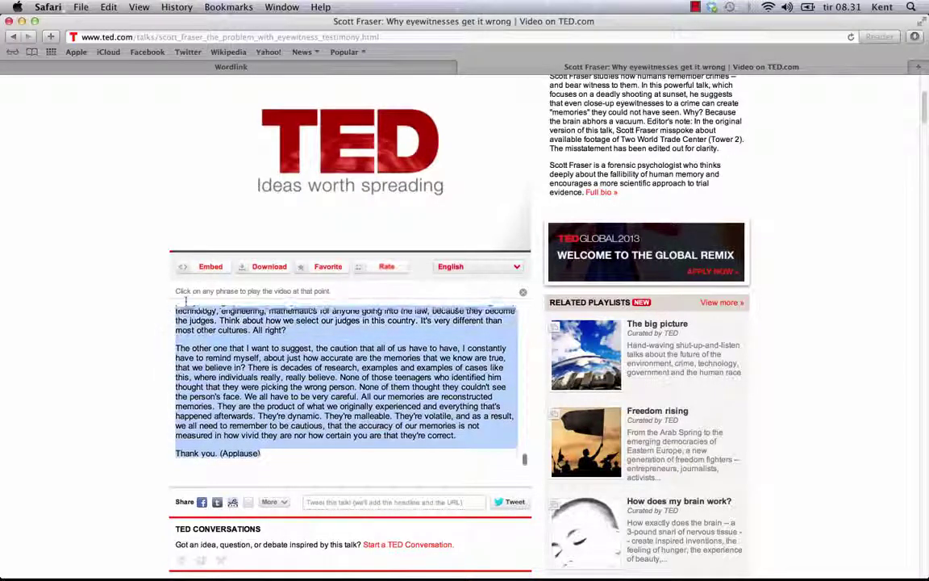
drag(185, 301, 170, 303)
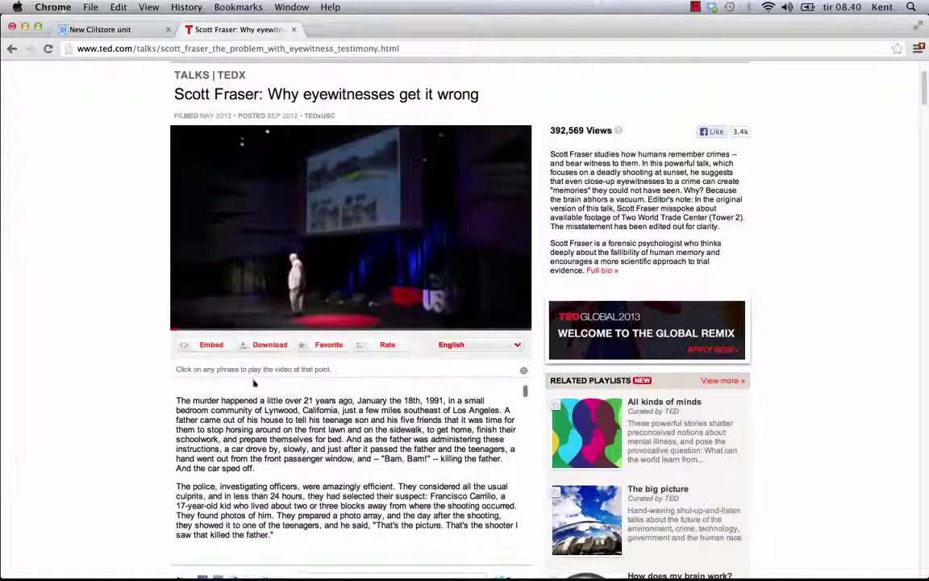
Click transcript phrases to jump the video to those points
click(247, 404)
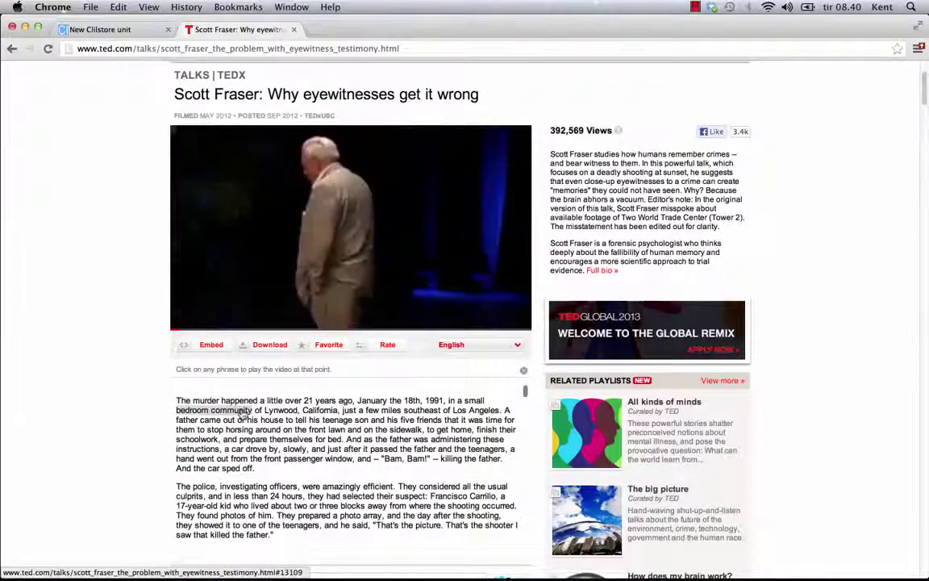
click(365, 440)
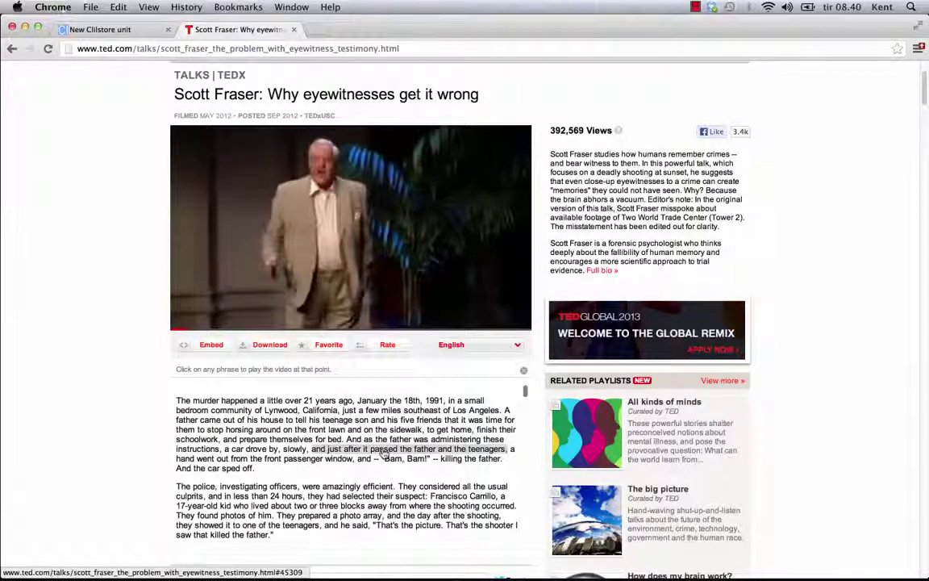
click(384, 451)
Delete all of the pasted transcript from the unit's text, leaving the word count at 0
key(ctrl+Tab)
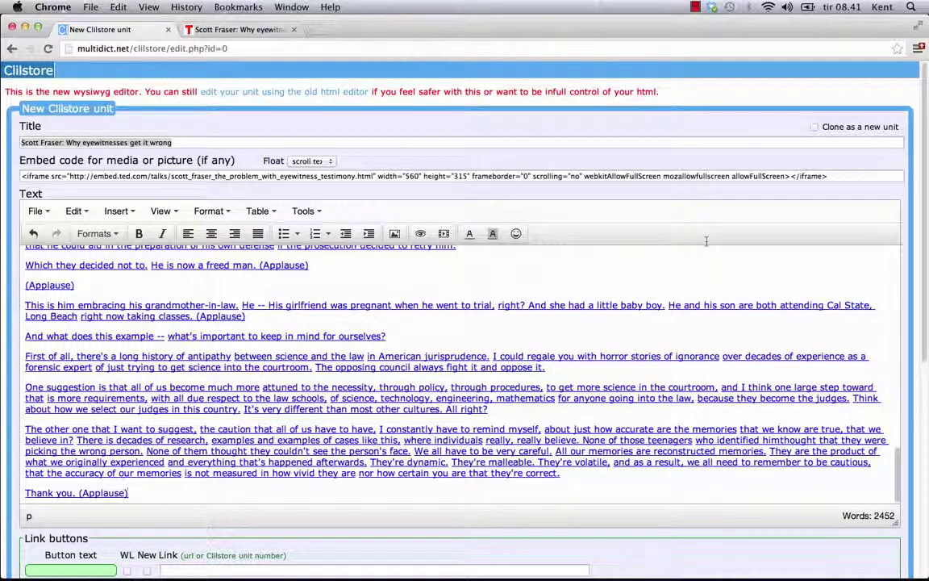
key(super+a)
key(BackSpace)
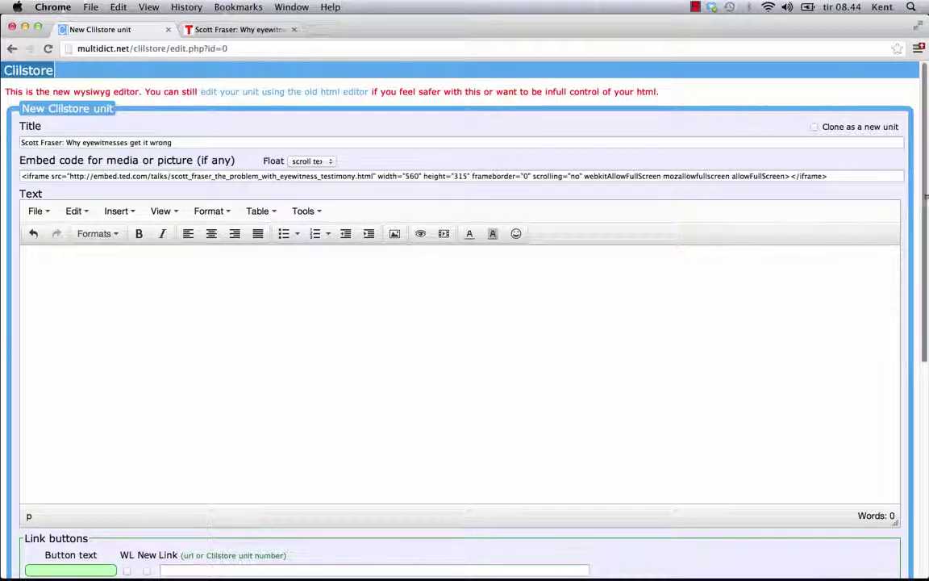
drag(927, 196, 770, 400)
Paste the transcript into the Summary field, then delete it again
click(33, 421)
right_click(35, 408)
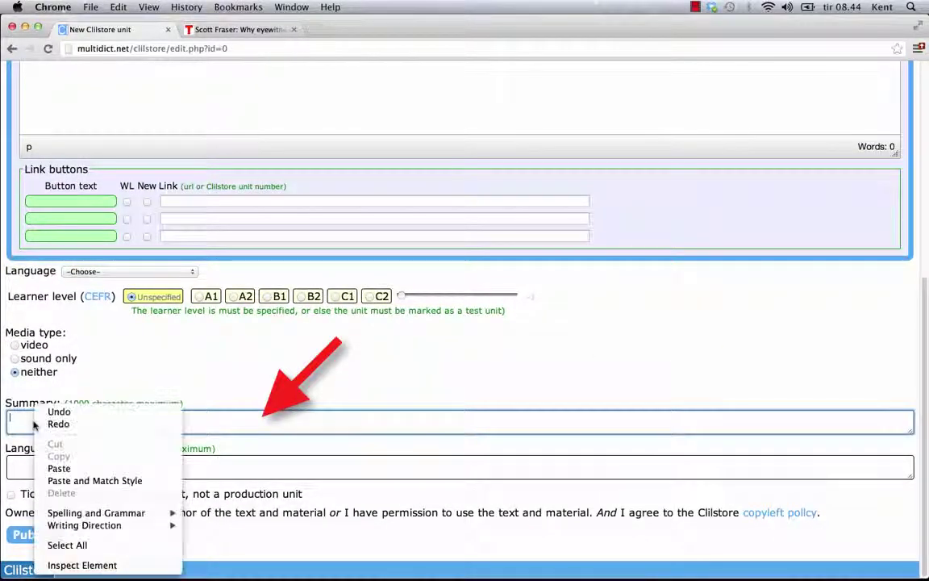
click(59, 468)
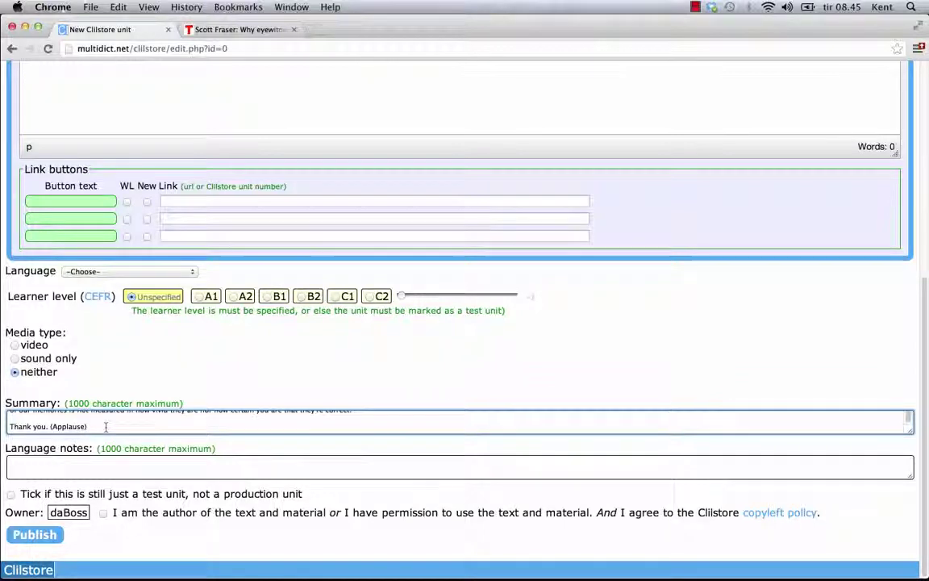
key(super+a)
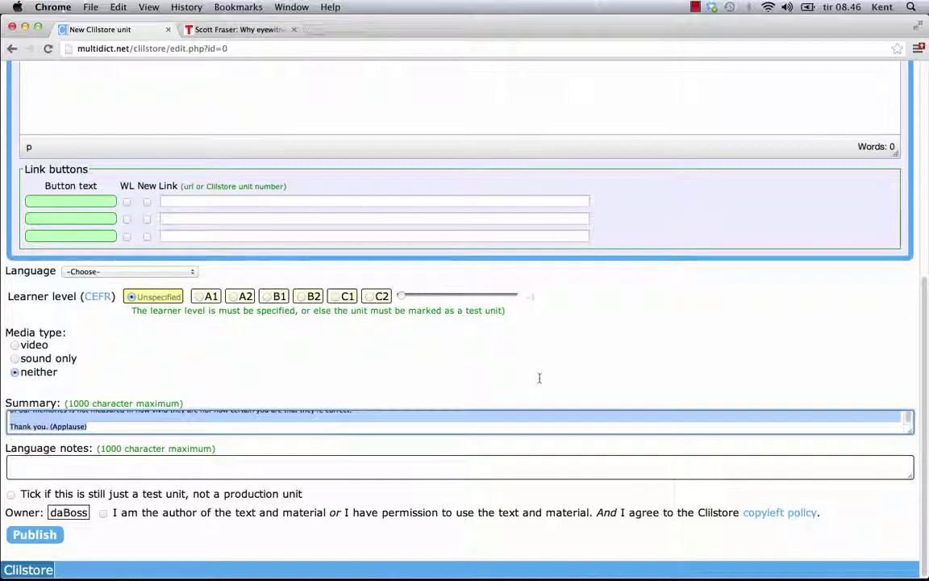
key(BackSpace)
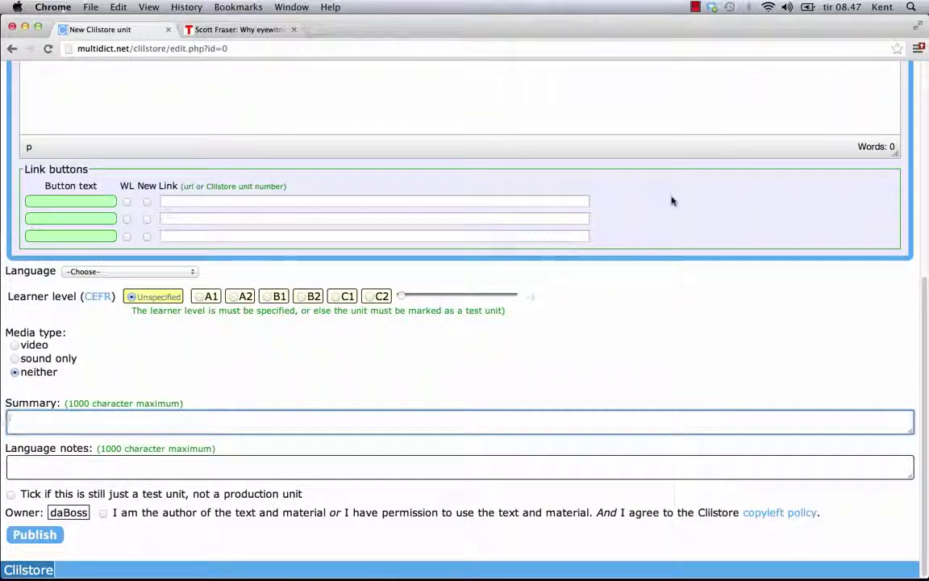
Paste the transcript into the unit's text body
scroll(926, 97, up, 10)
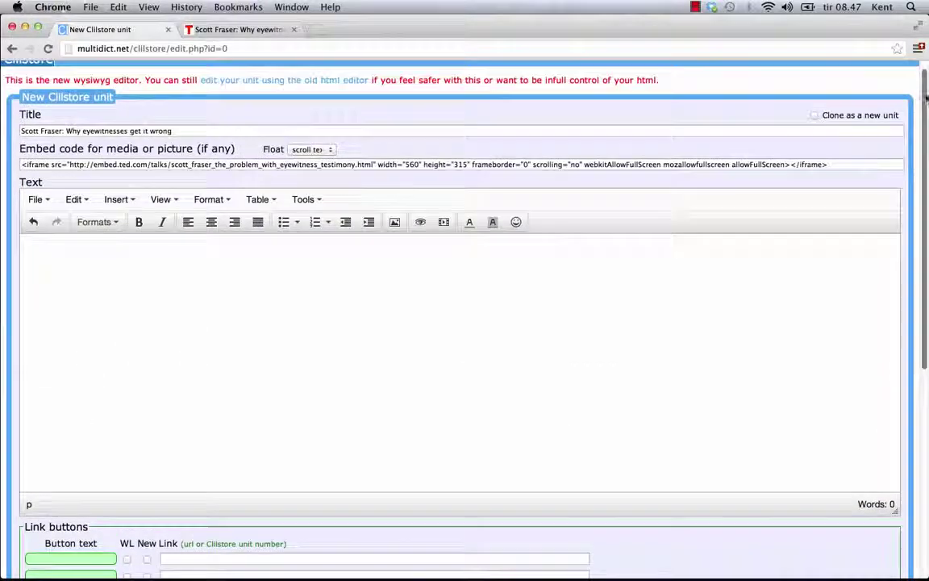
click(71, 244)
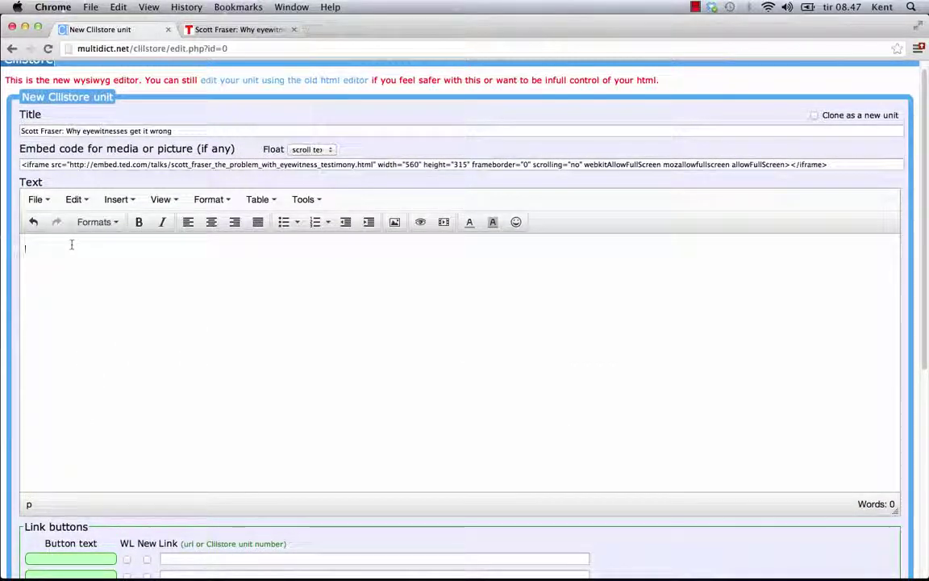
key(super+v)
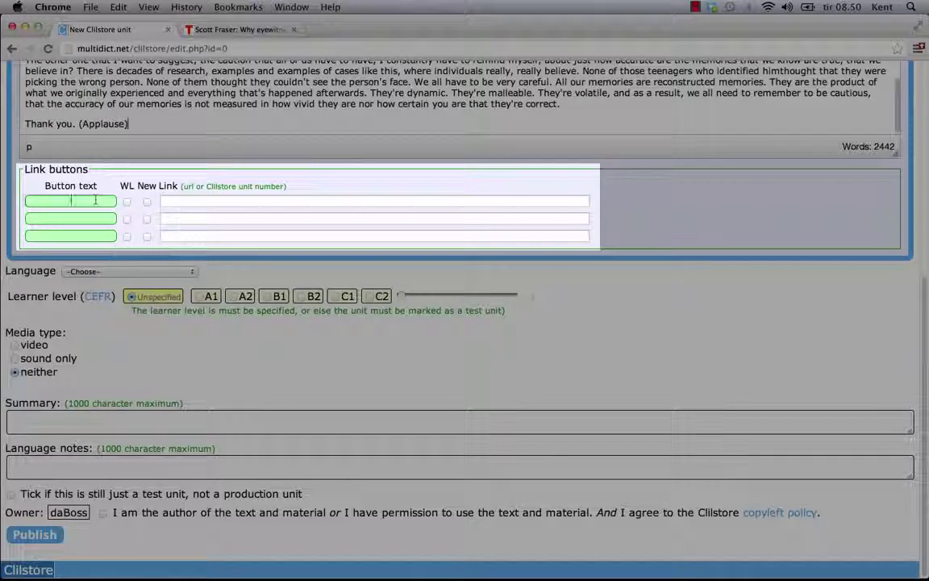
click(94, 200)
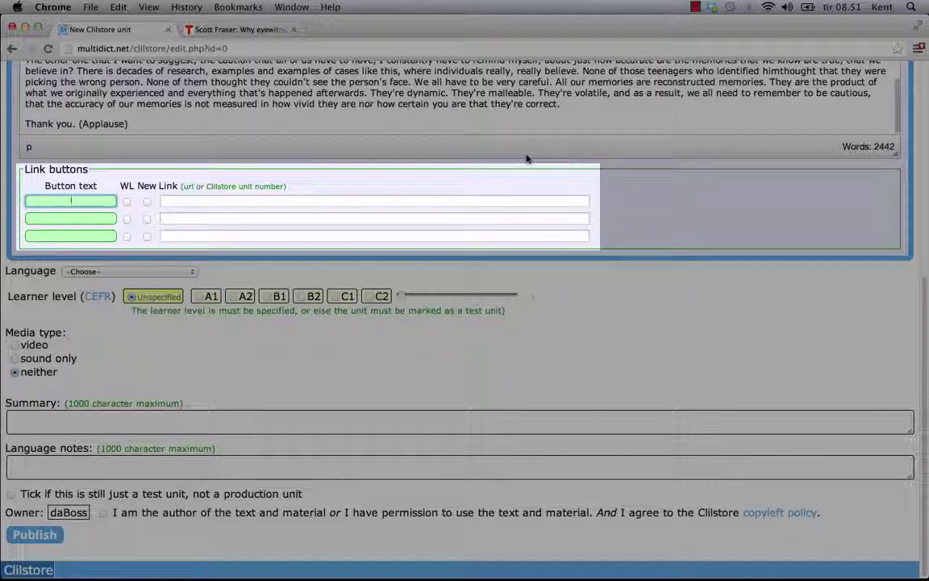
text(IE)
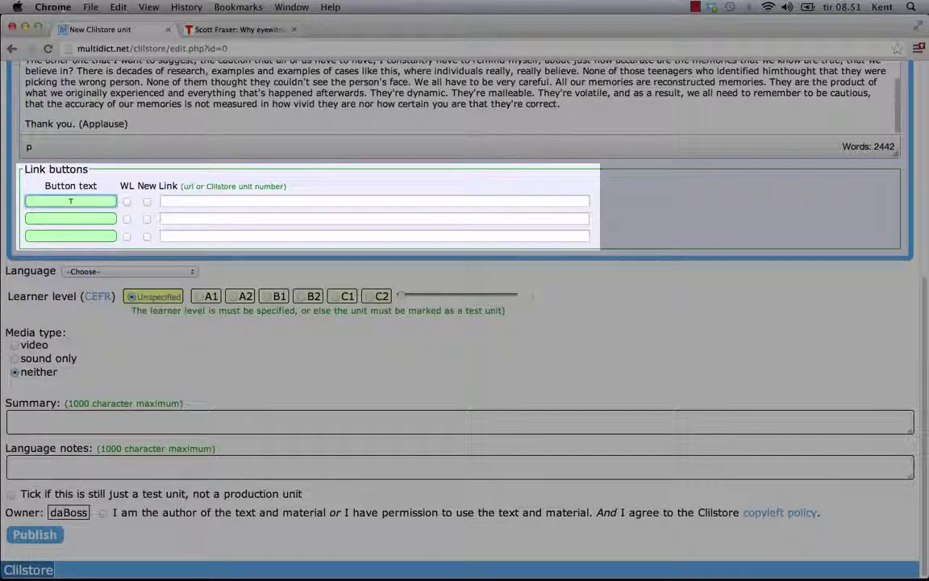
text(OOLS Website)
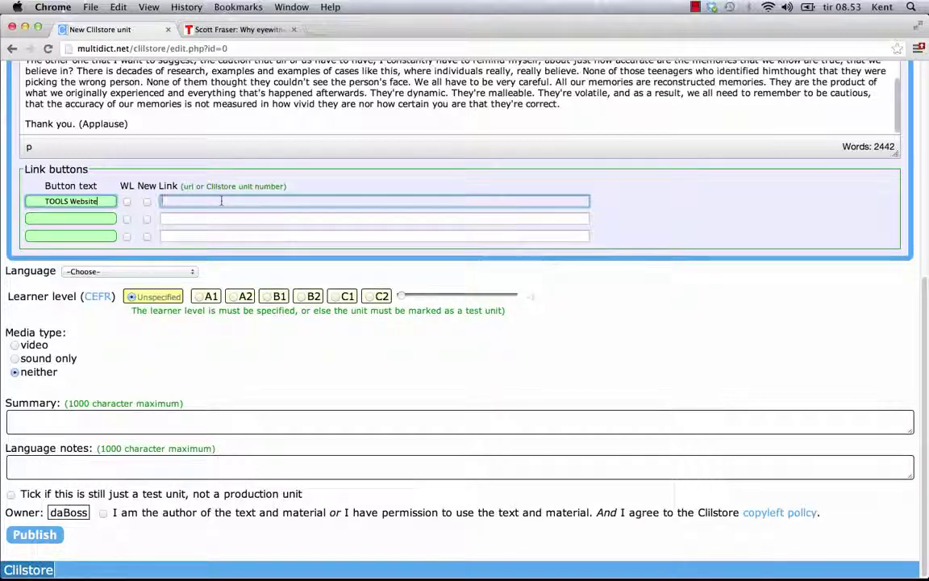
text(http://www.languages.dk)
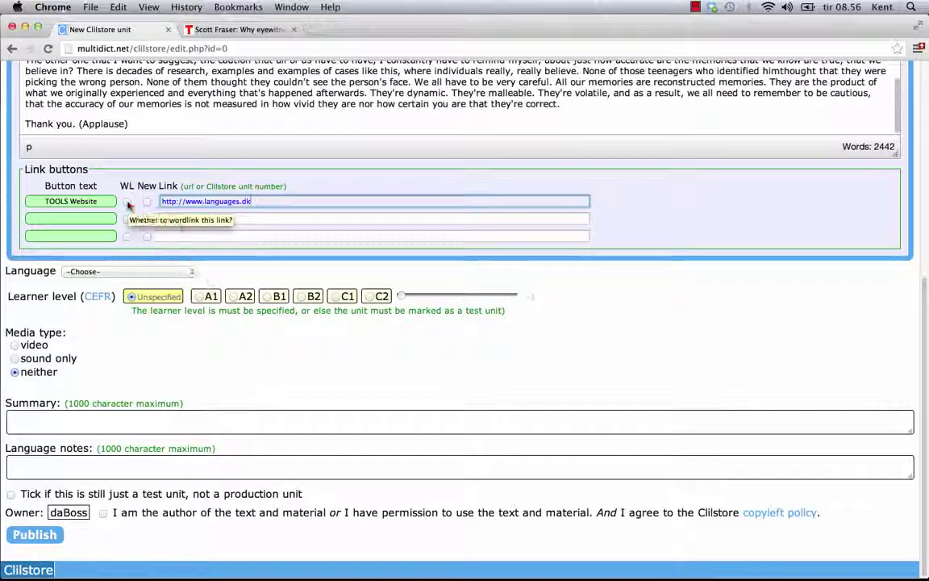
click(127, 202)
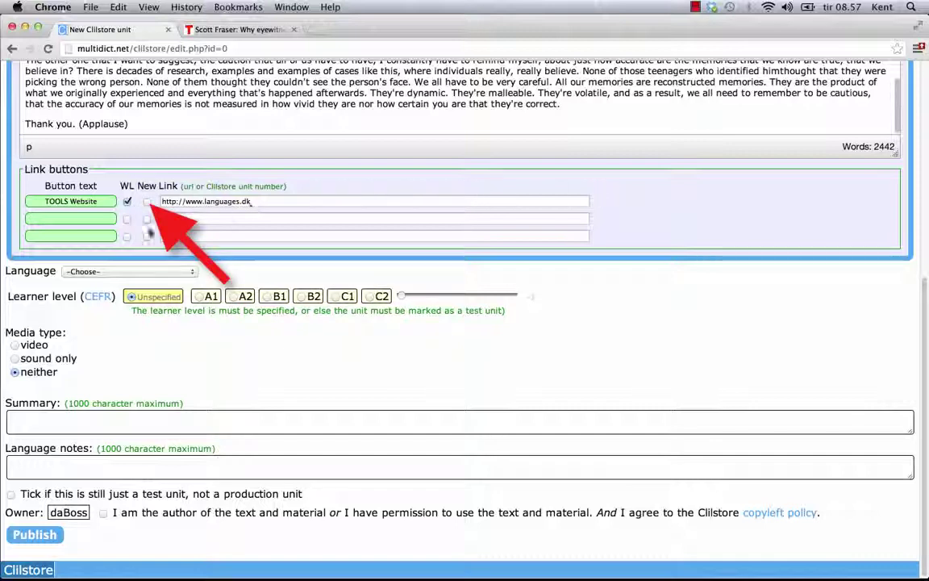
click(147, 202)
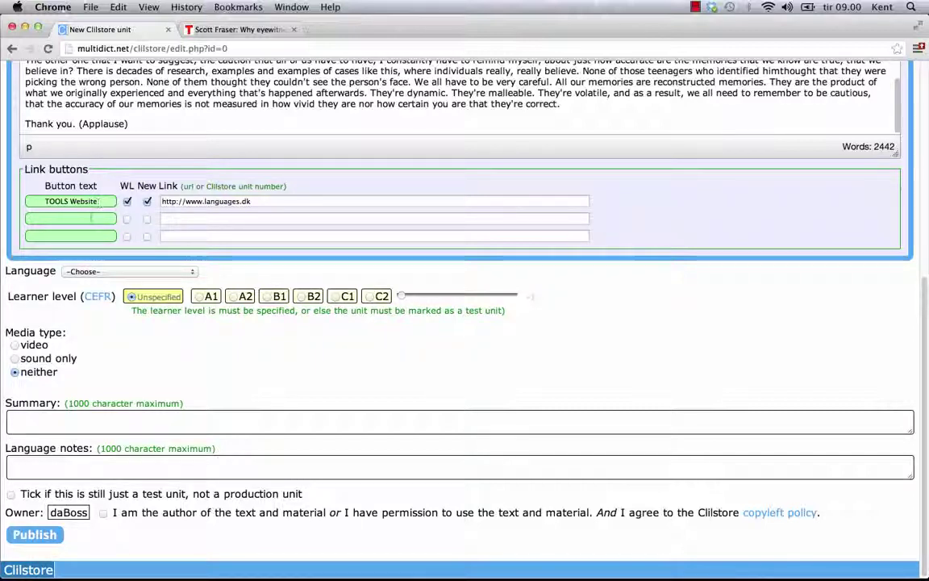
Add a 'Download Clilstore Guide' link button pointing to the guided-tour PDF
click(91, 218)
text(Do)
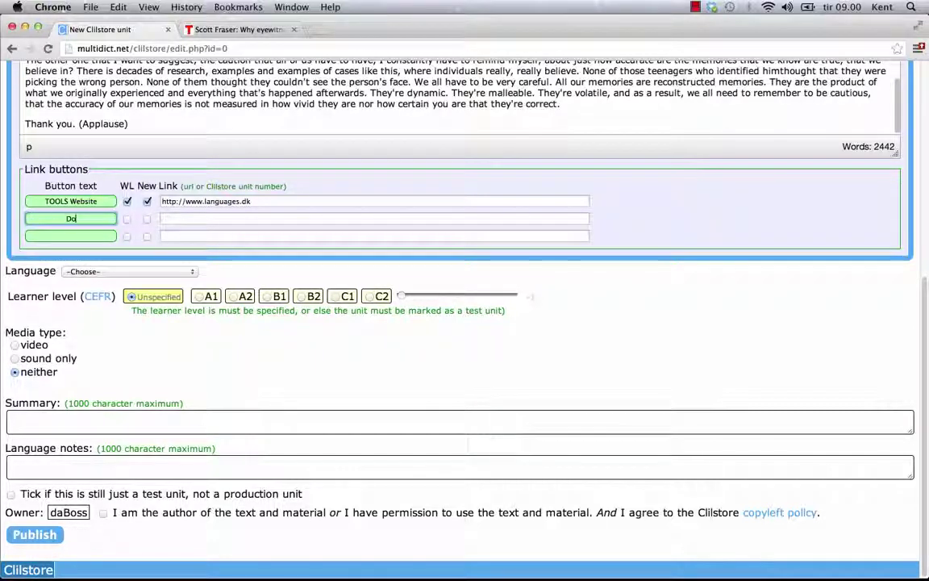
text(wnloa)
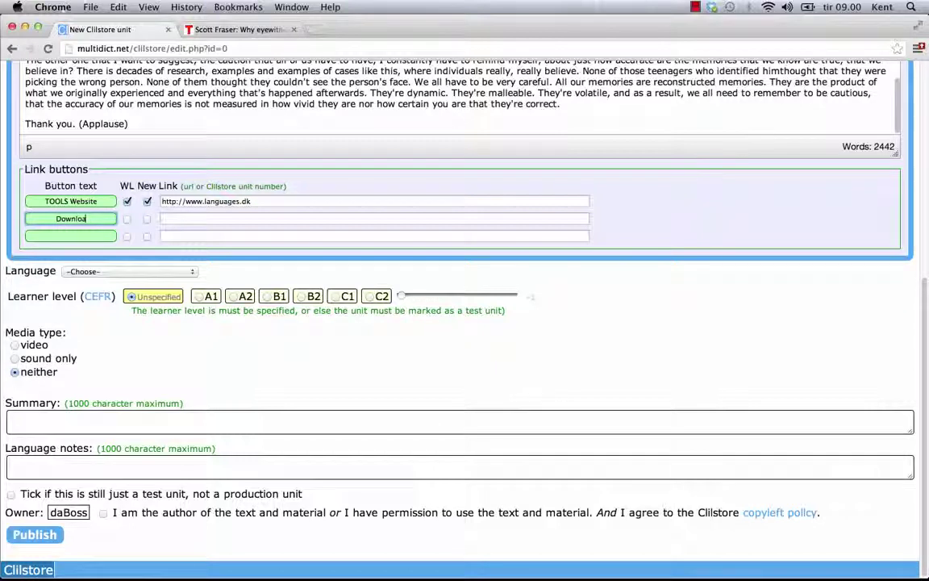
text(d Clilst)
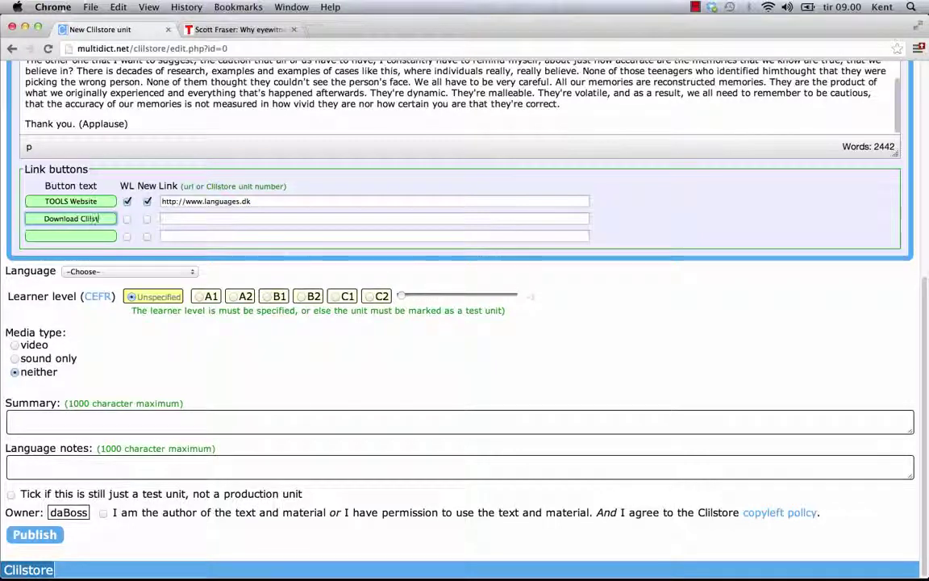
text(ore Guide)
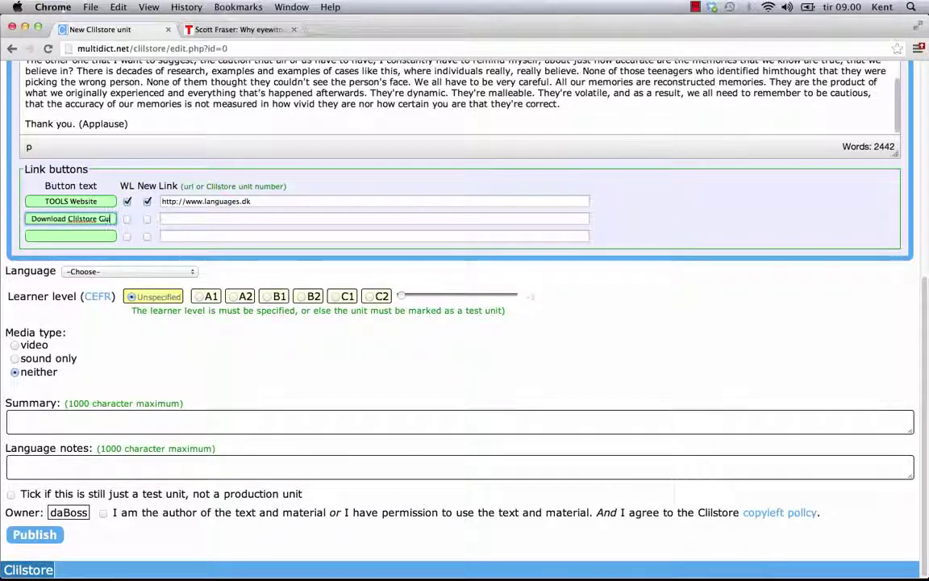
click(192, 216)
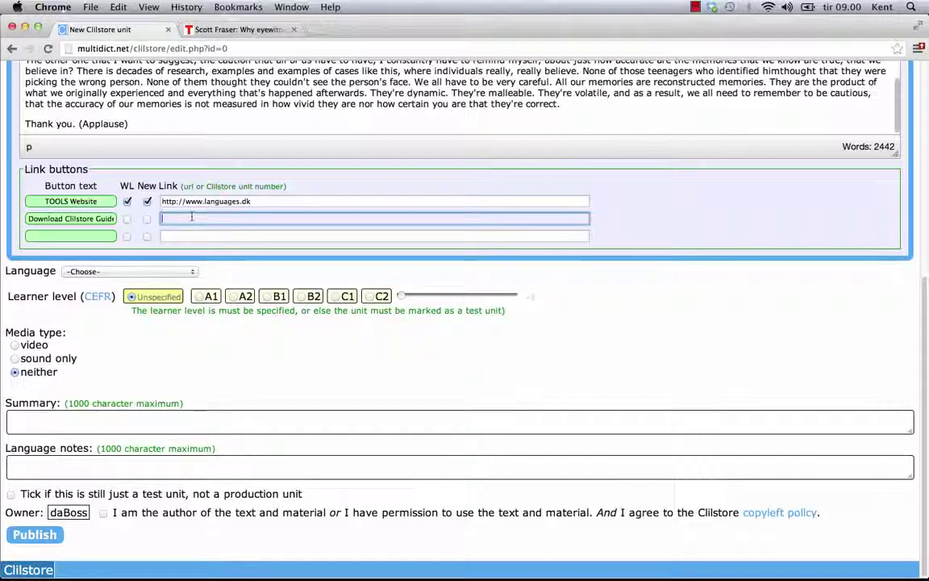
text(http://www.languages.dk/archive/tools/ClilstoreGuidedTour.pdf)
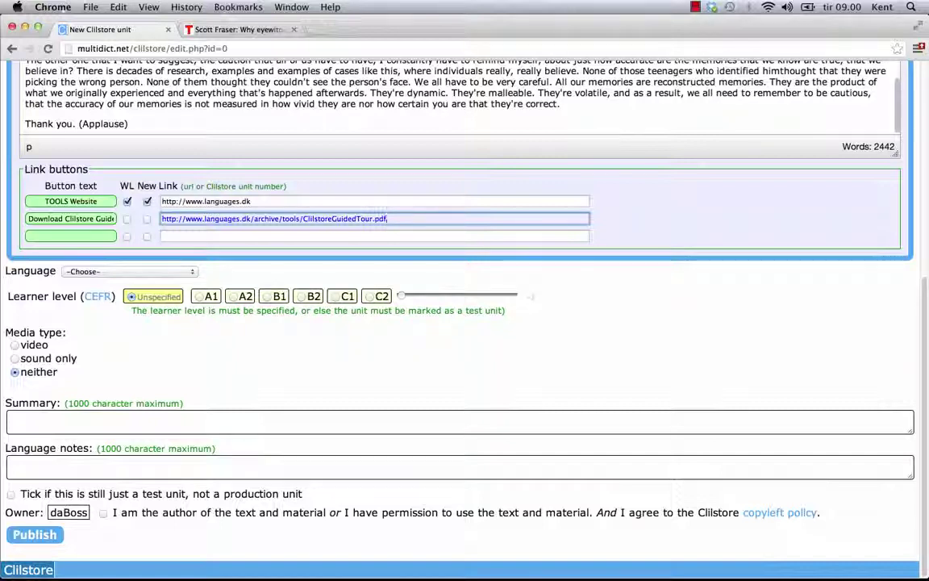
text(,)
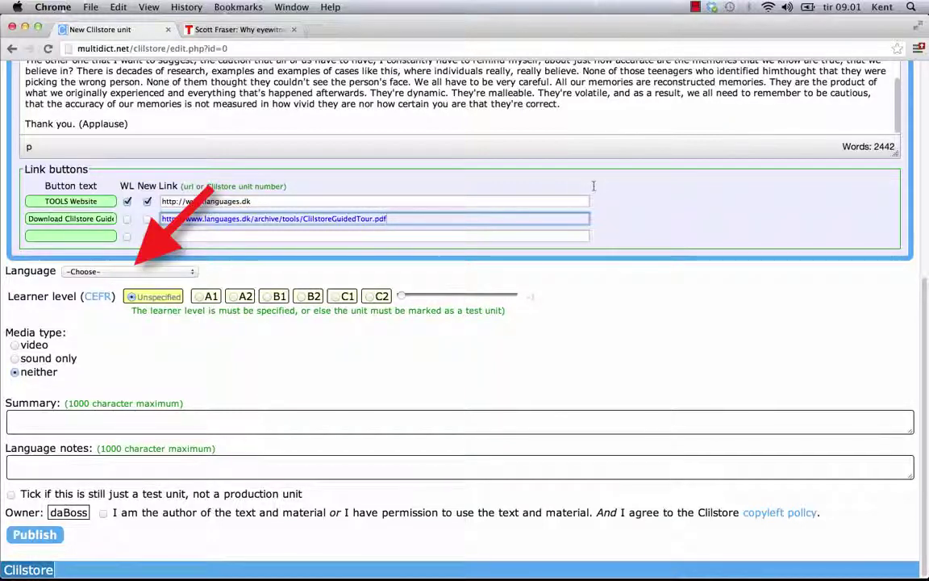
Choose English as the unit language and B2 (Vantage) as the learner level
click(193, 272)
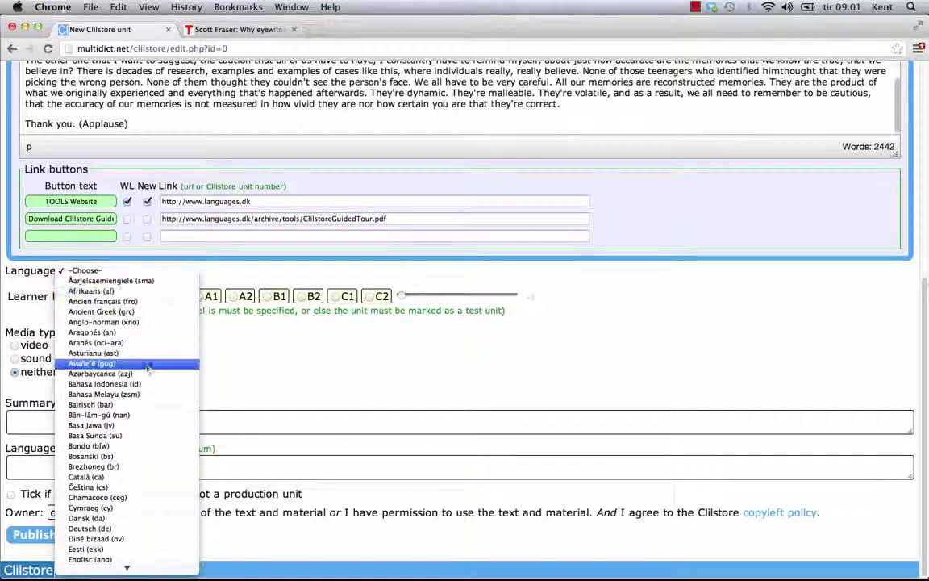
scroll(100, 521, down, 1)
scroll(100, 523, down, 1)
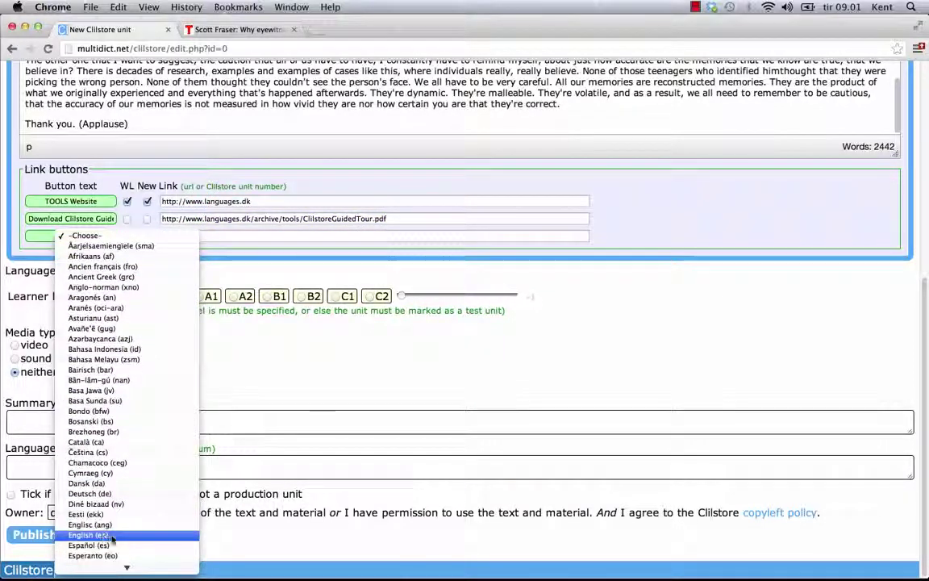
click(114, 537)
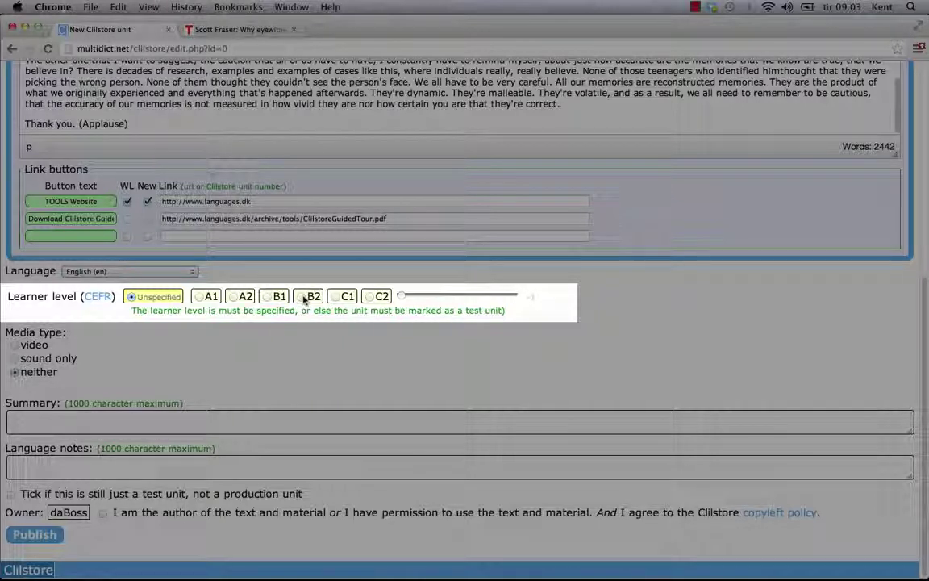
click(304, 298)
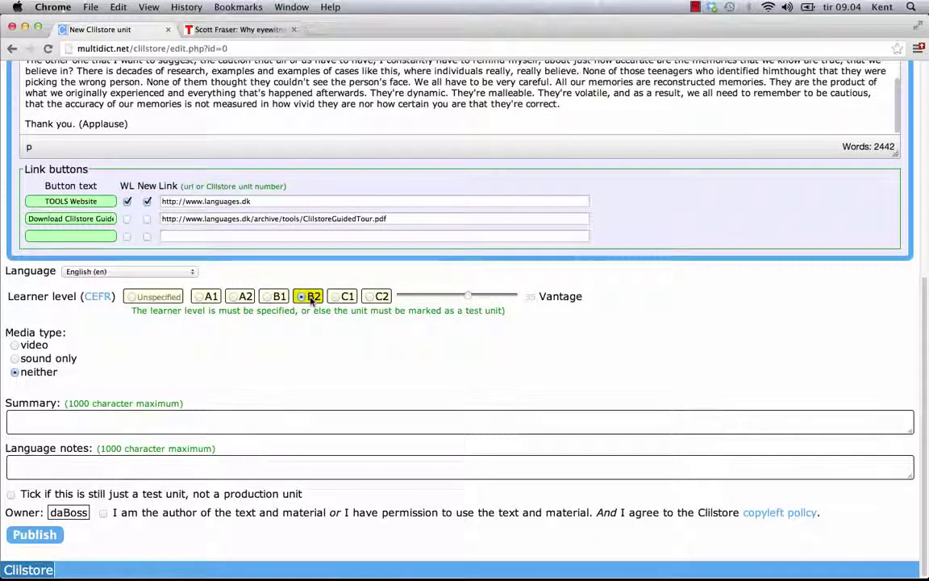
mouse_move(307, 298)
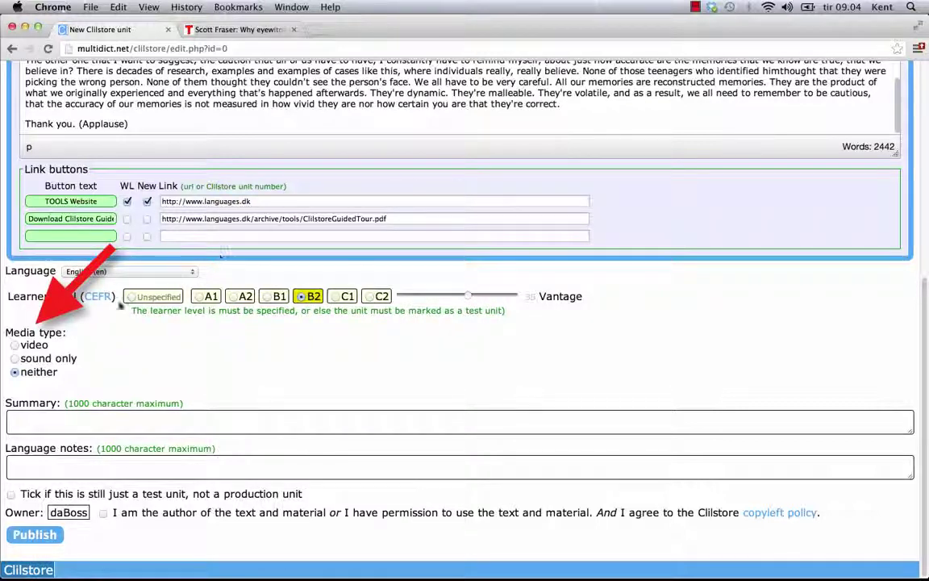
Set the media type to video and enter a media length of 18:29
click(15, 346)
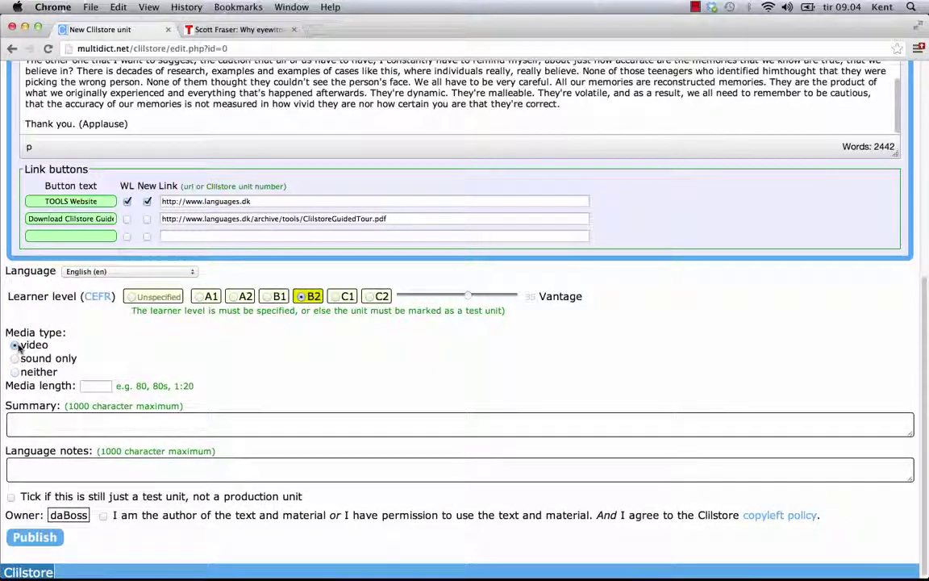
click(92, 386)
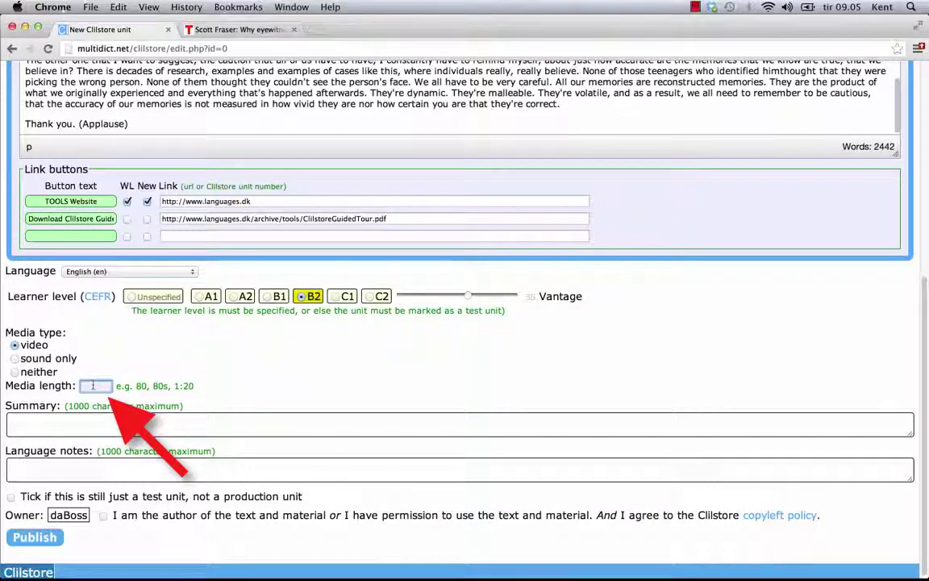
text(18:29)
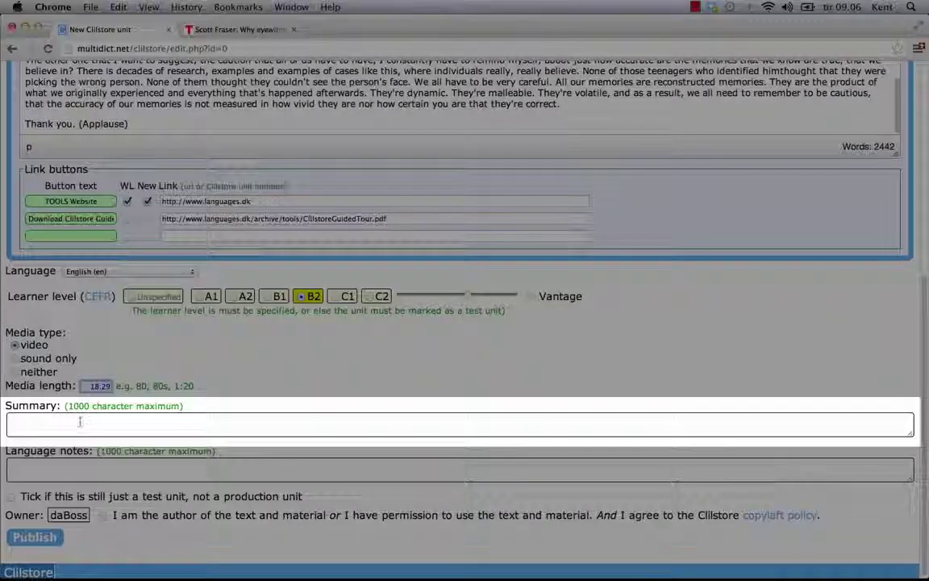
Copy the eyewitness talk's full description from TED.com for the unit's Summary field
click(80, 422)
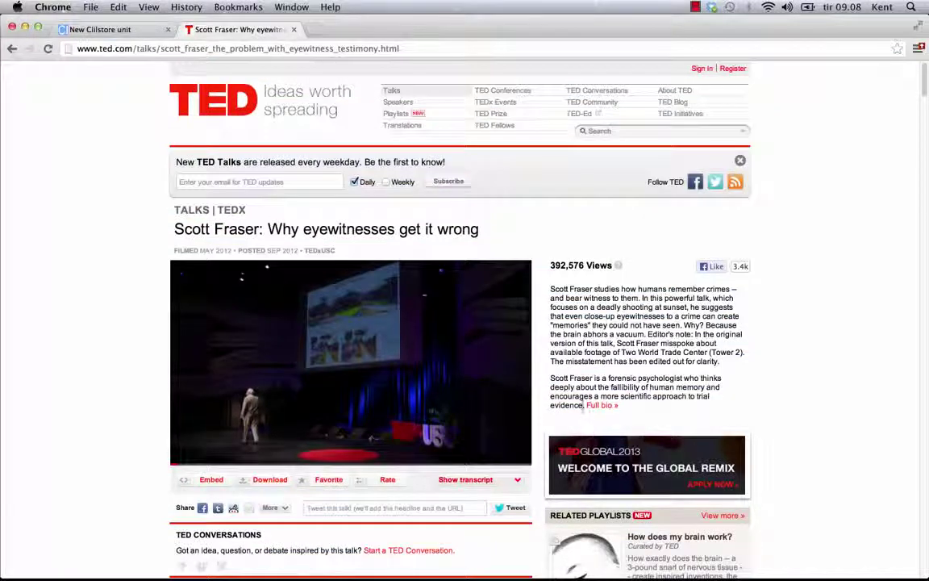
drag(584, 406, 549, 288)
right_click(575, 295)
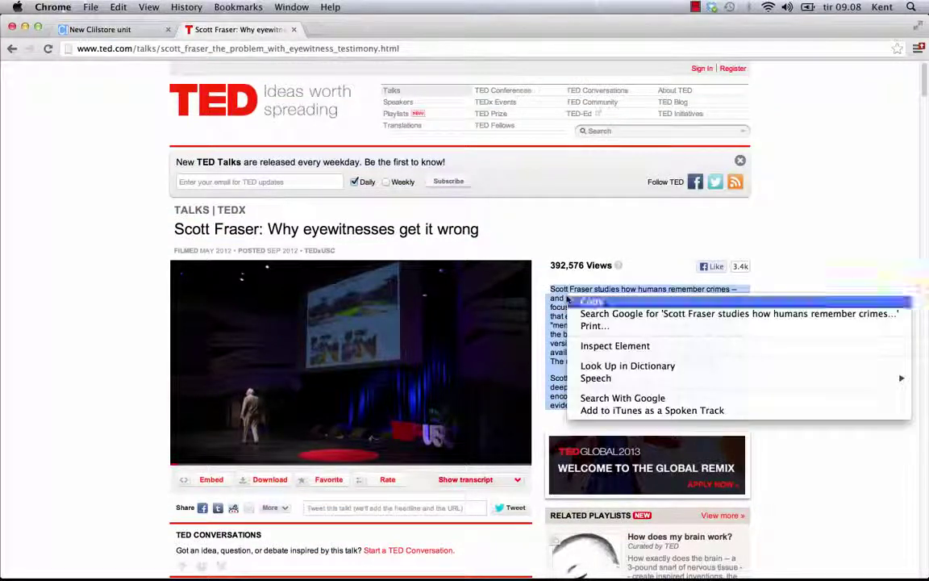
click(584, 304)
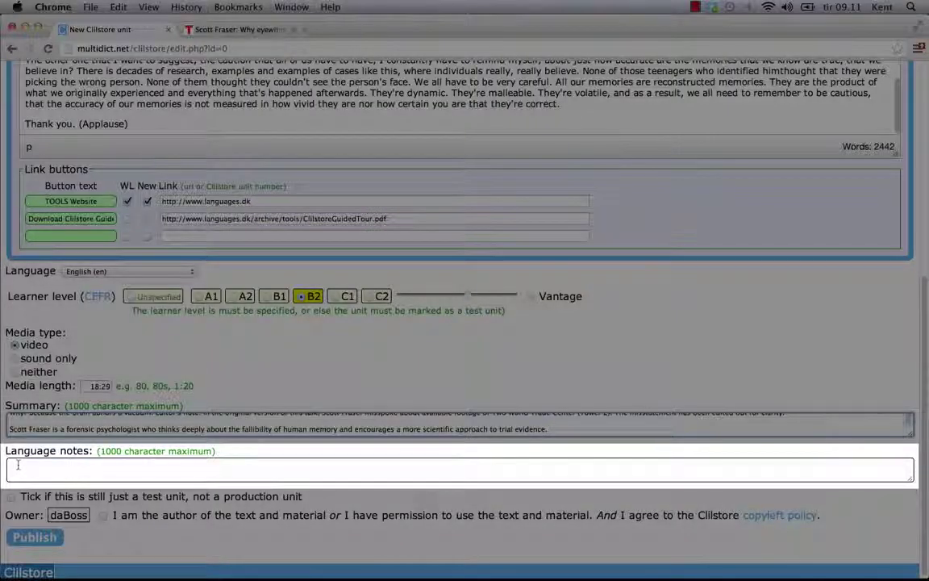
Enter language notes 'American English, good sound quality and clear pronunciation', untick test unit, accept authorship terms
click(17, 465)
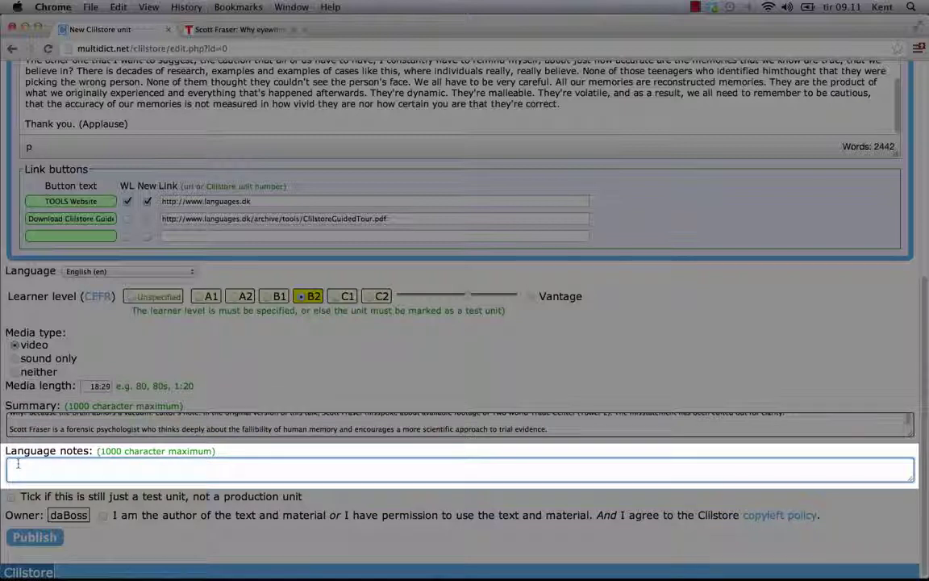
text(American English, good sound quality and clear pronunciation)
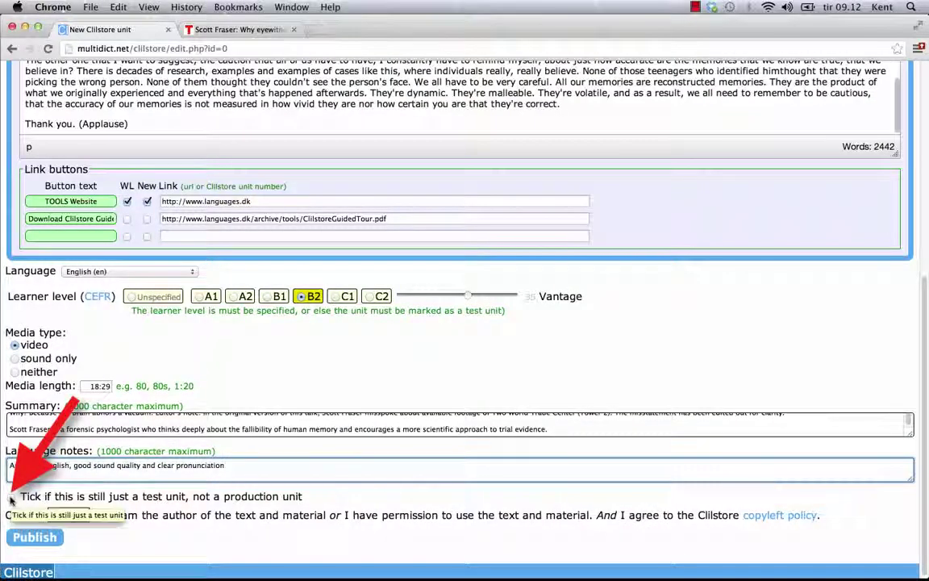
click(11, 499)
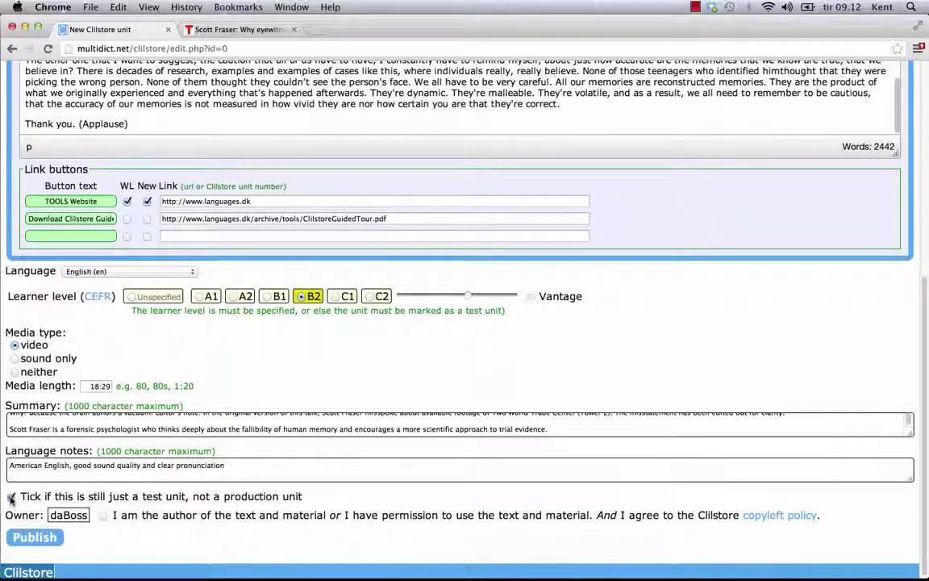
click(10, 499)
click(102, 516)
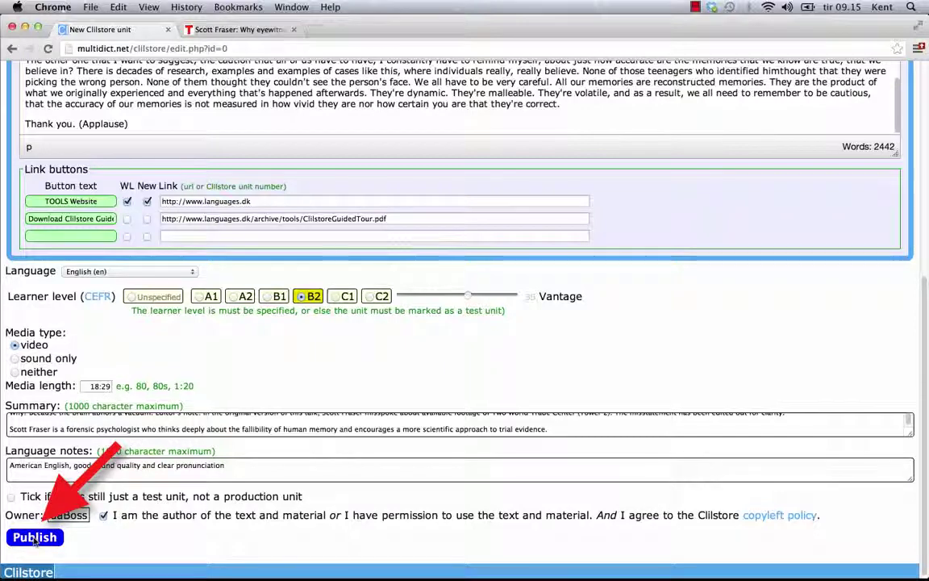
Publish the unit and filter the unit list to show only my own units
click(34, 538)
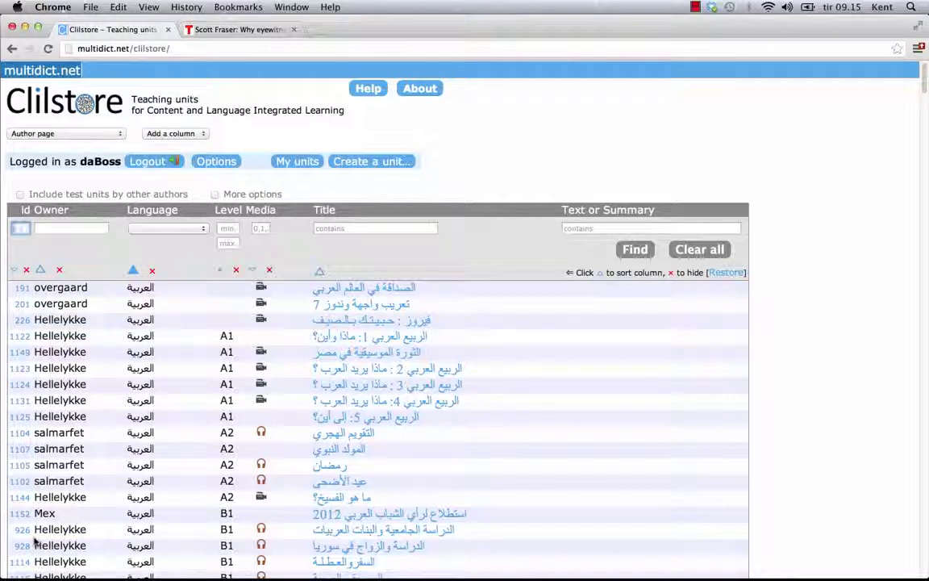
click(307, 164)
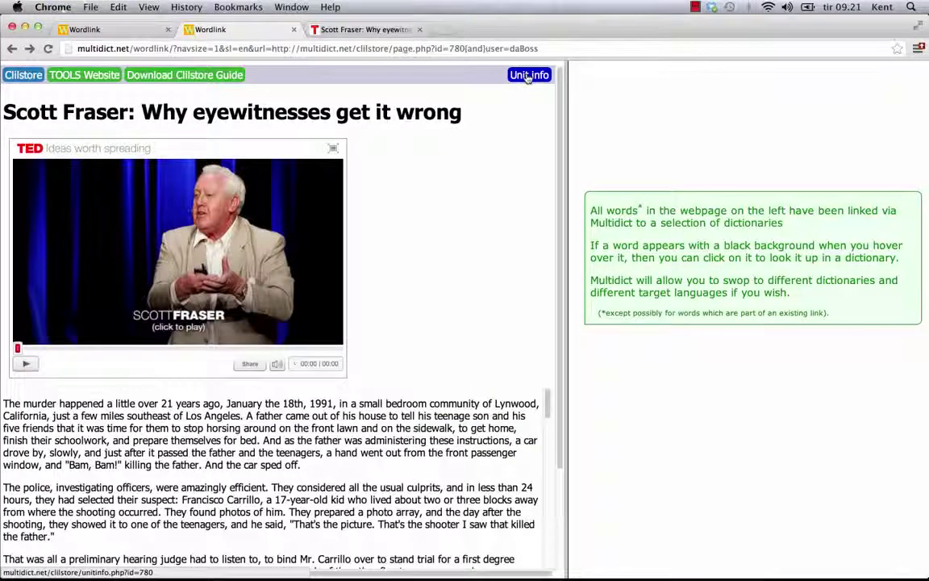
click(528, 76)
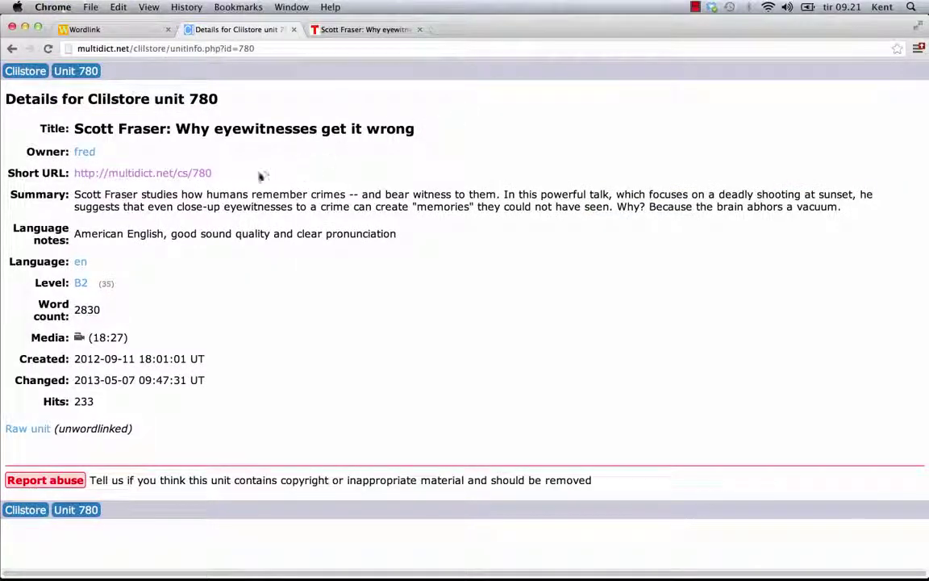
drag(216, 173, 73, 173)
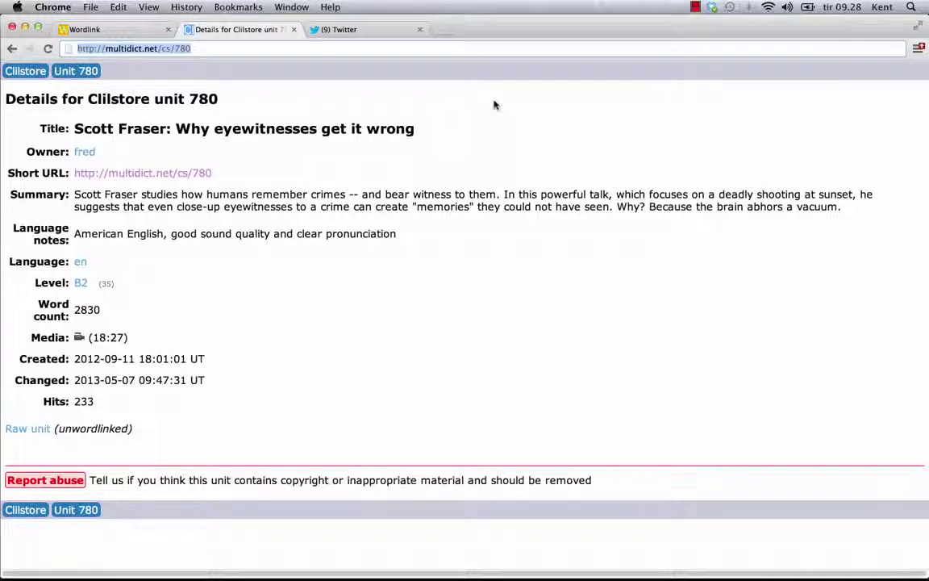
Post the drafted tweet with the multidict.net/cs/780 link, then follow that link
click(377, 30)
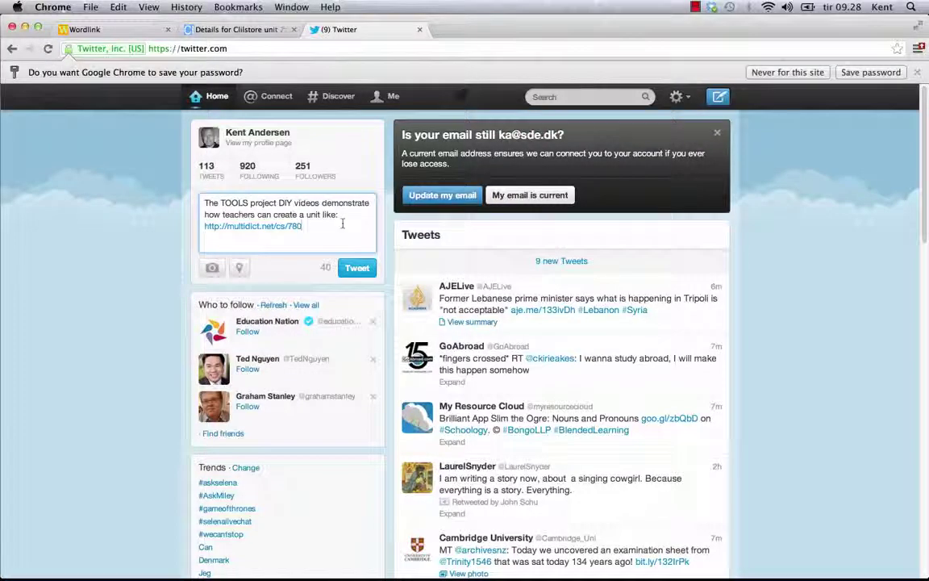
click(356, 267)
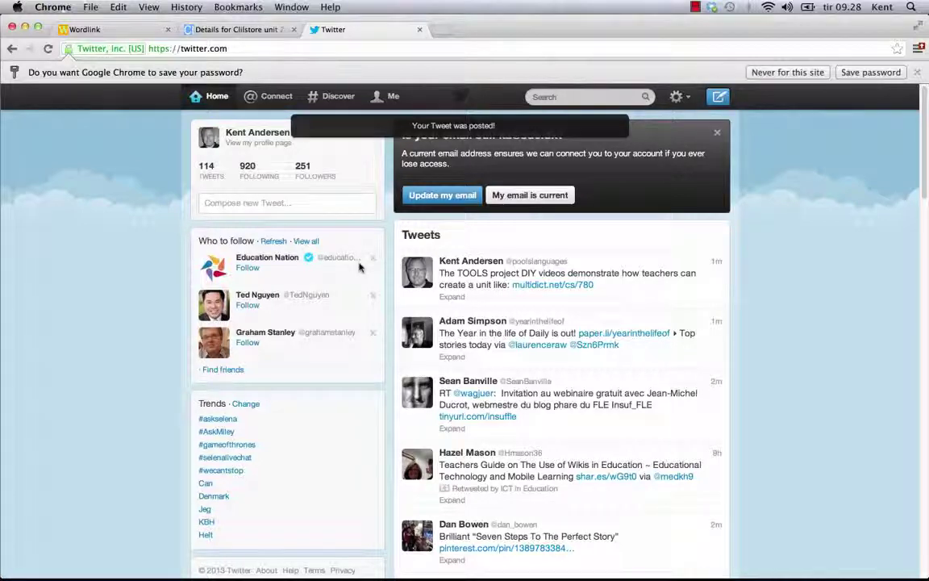
click(569, 288)
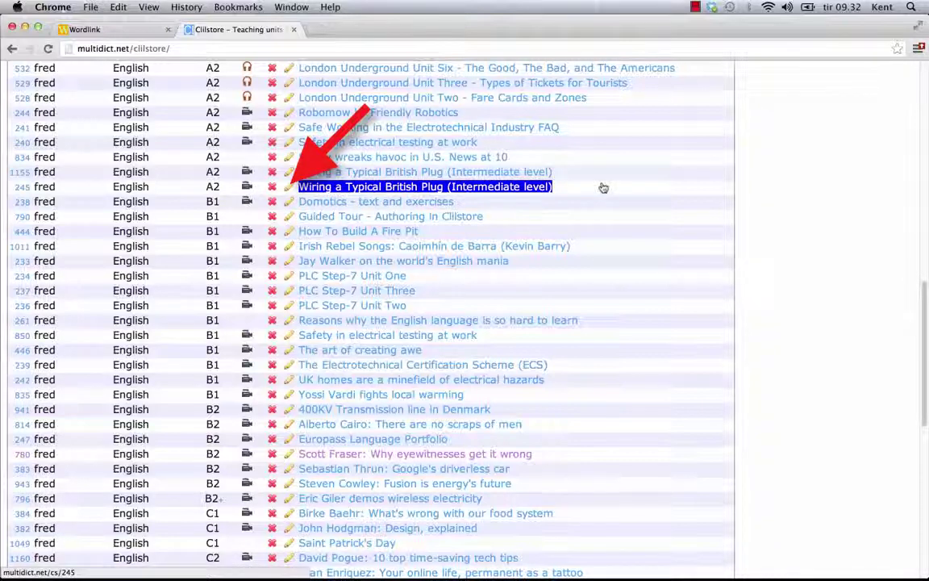
Open unit 245 and make its heading bold red text on a yellow background
click(288, 188)
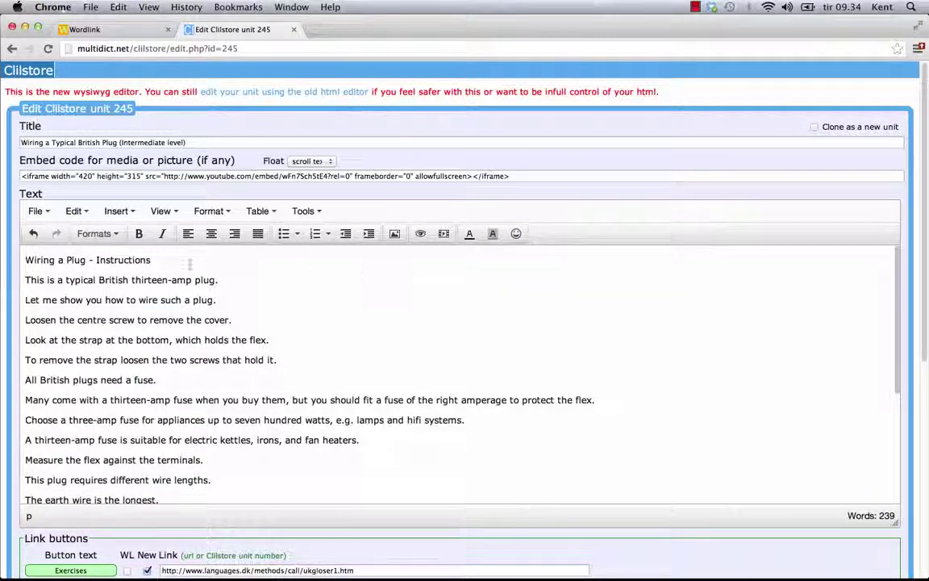
drag(170, 262, 25, 260)
key(super+c)
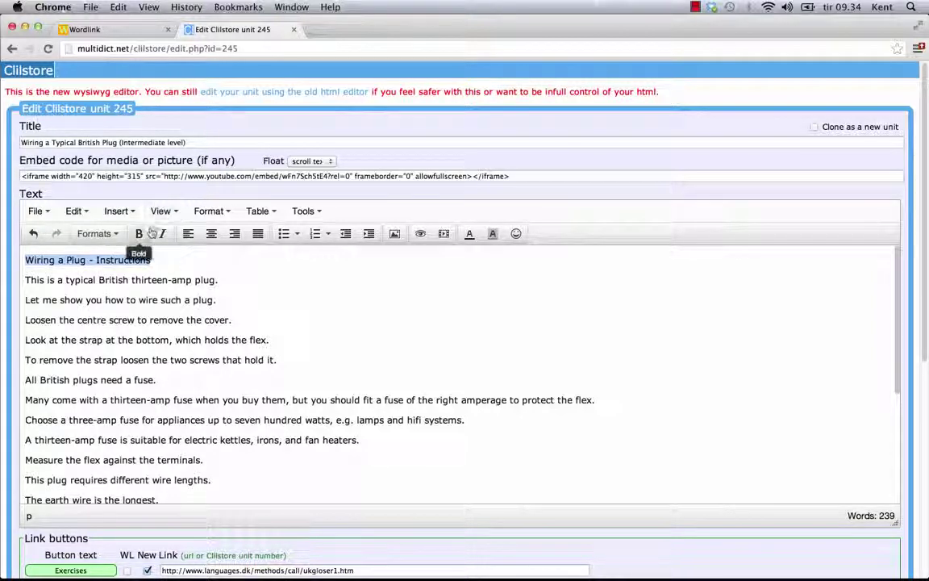
click(142, 233)
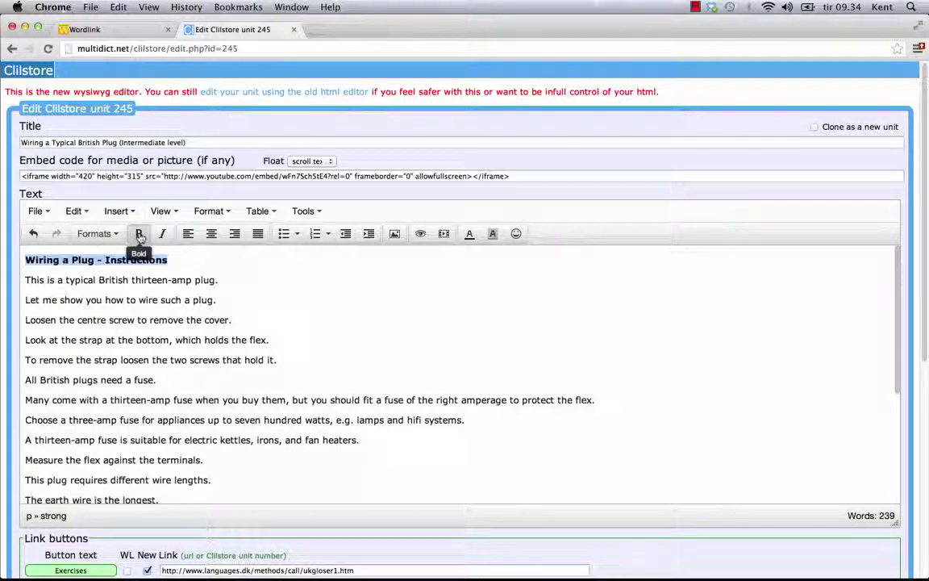
click(469, 235)
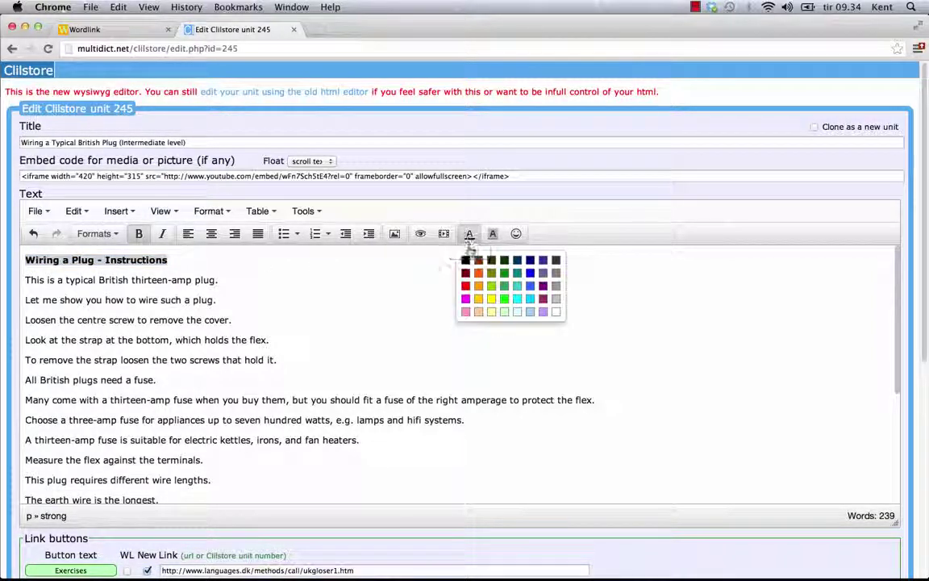
click(465, 287)
click(492, 234)
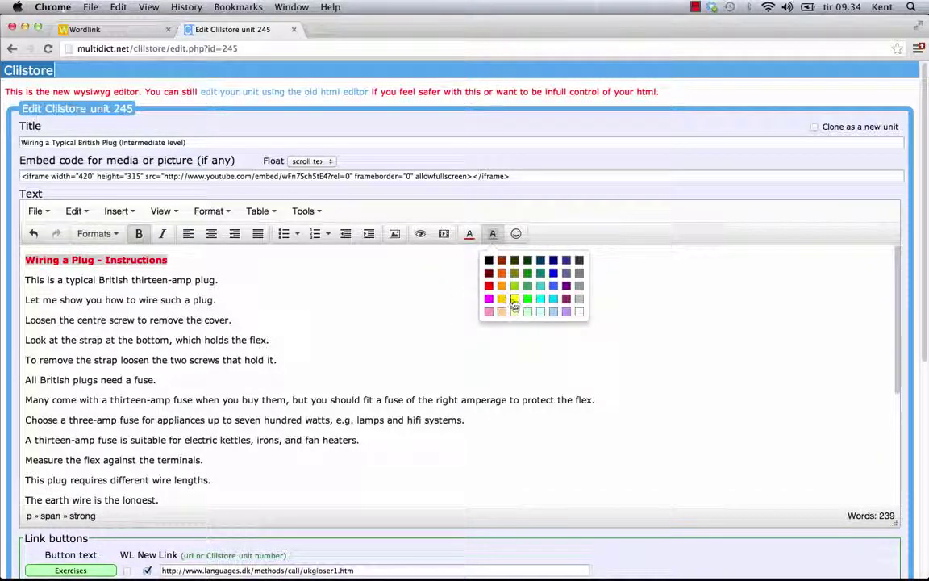
click(515, 299)
click(226, 280)
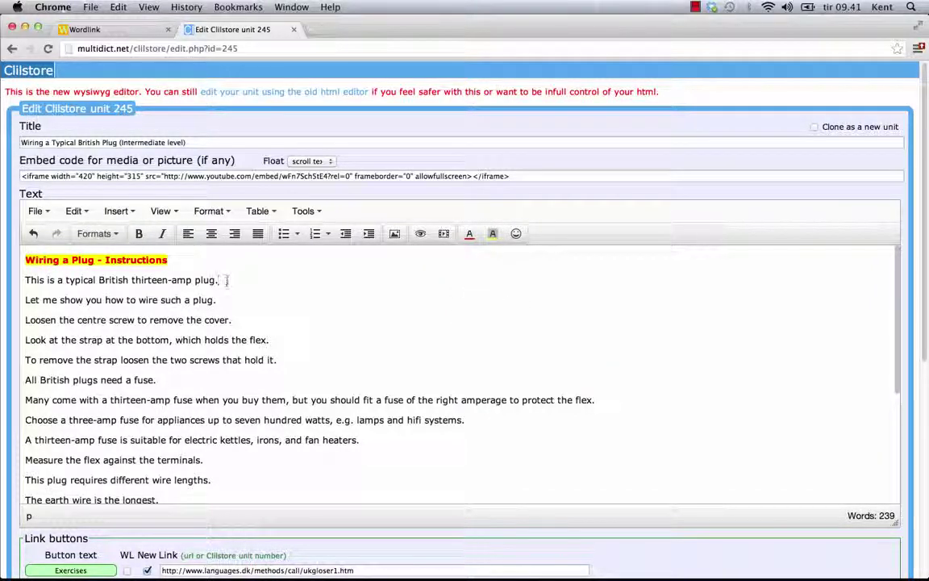
Add a blank line after the intro, then in Finder open Public > clilstore and bring up plug.png's Dropbox options
key(Return)
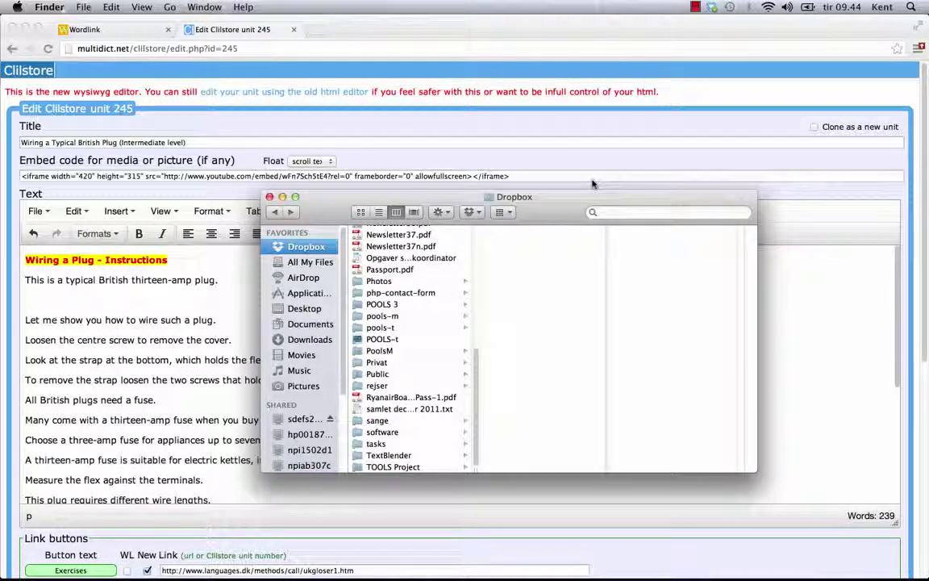
click(377, 375)
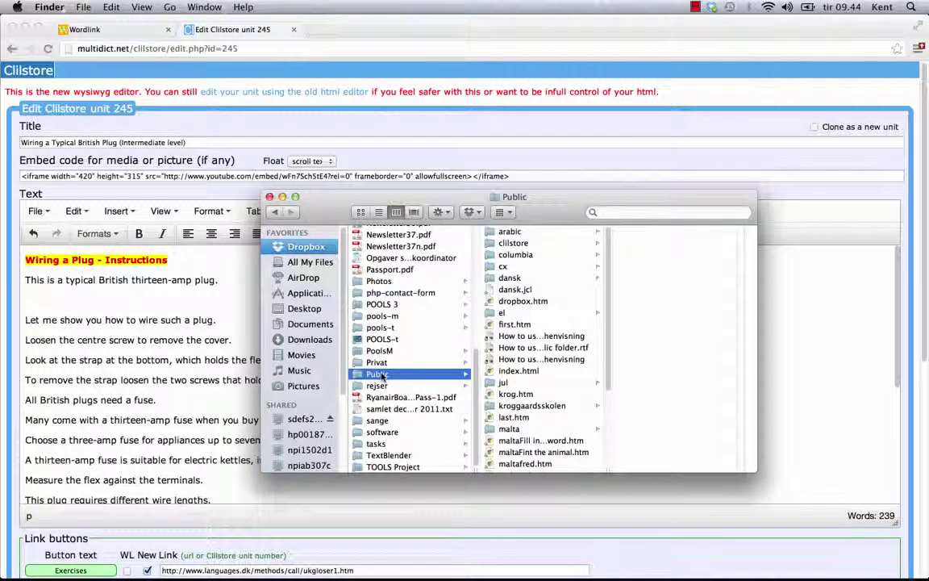
click(518, 245)
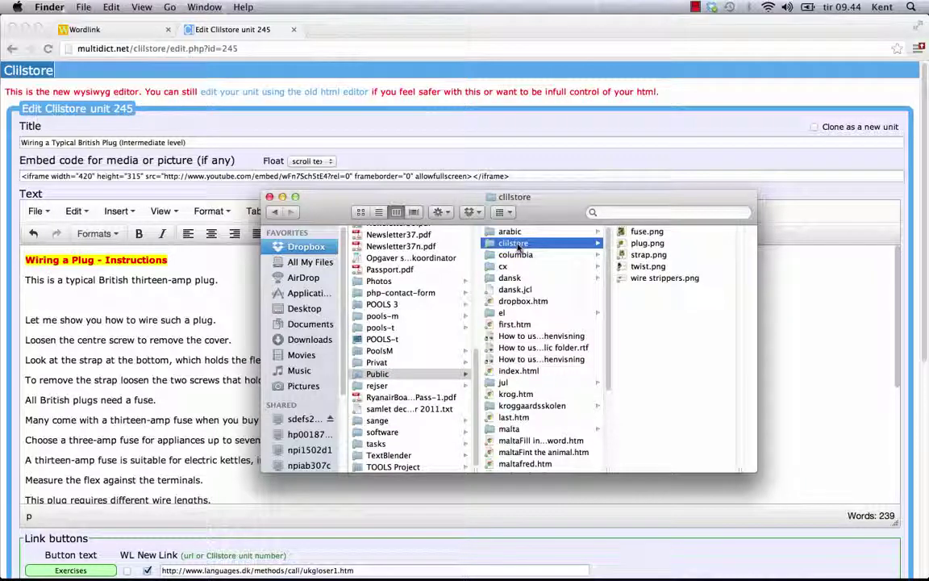
right_click(648, 244)
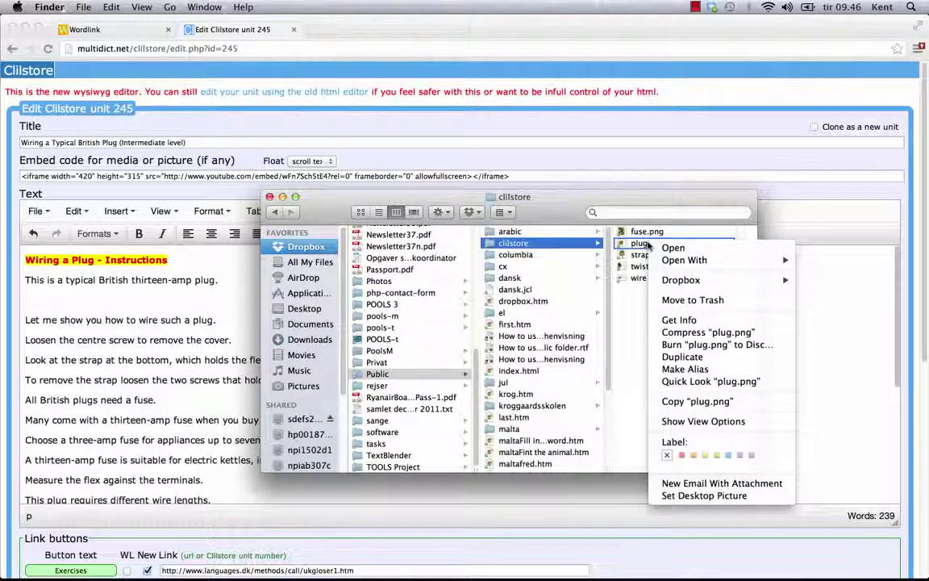
right_click(644, 247)
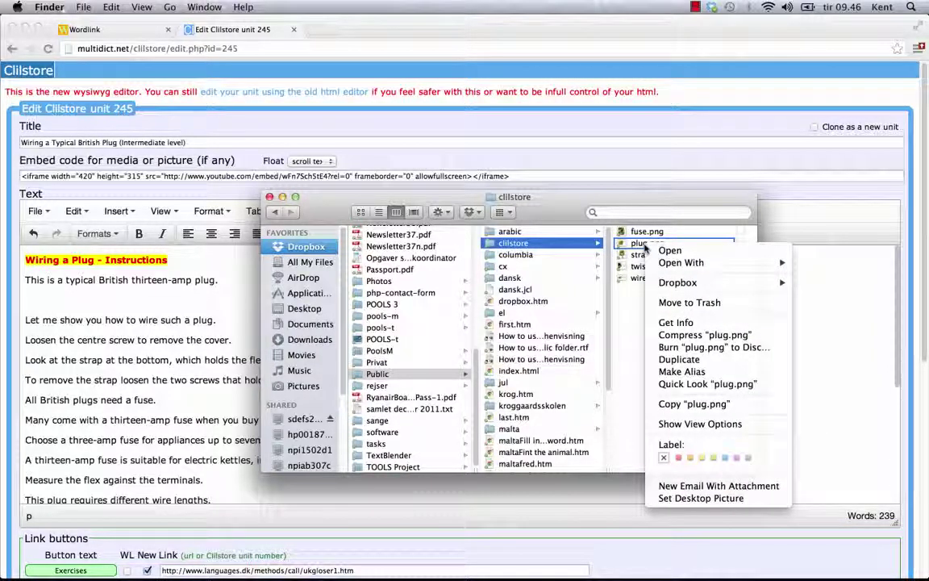
mouse_move(744, 284)
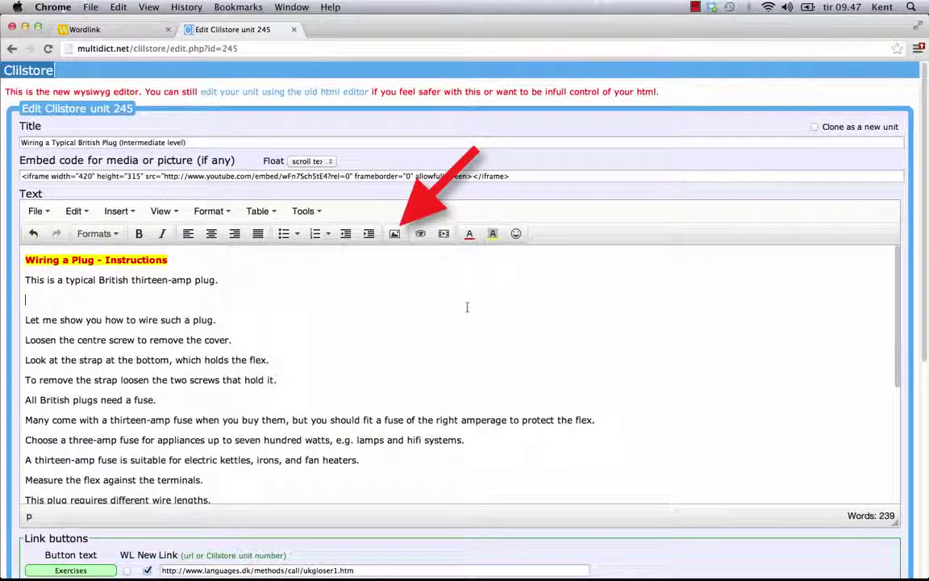
Insert the plug.png image from its Dropbox link below the opening sentence
click(395, 234)
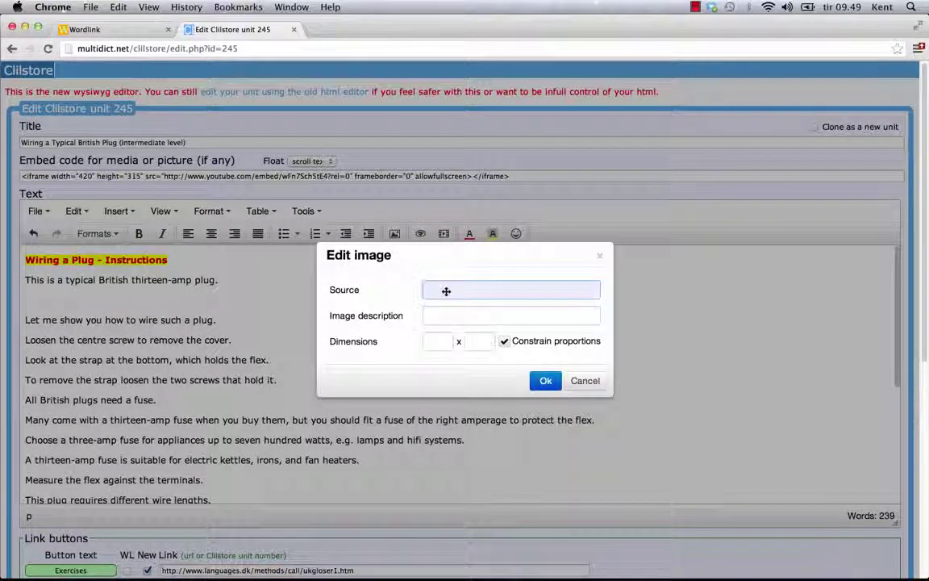
right_click(446, 291)
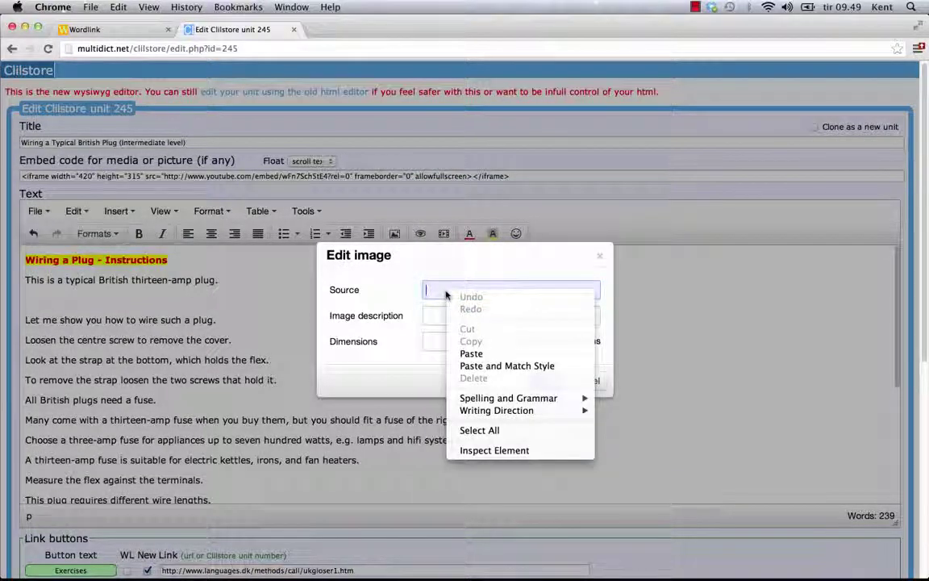
click(472, 354)
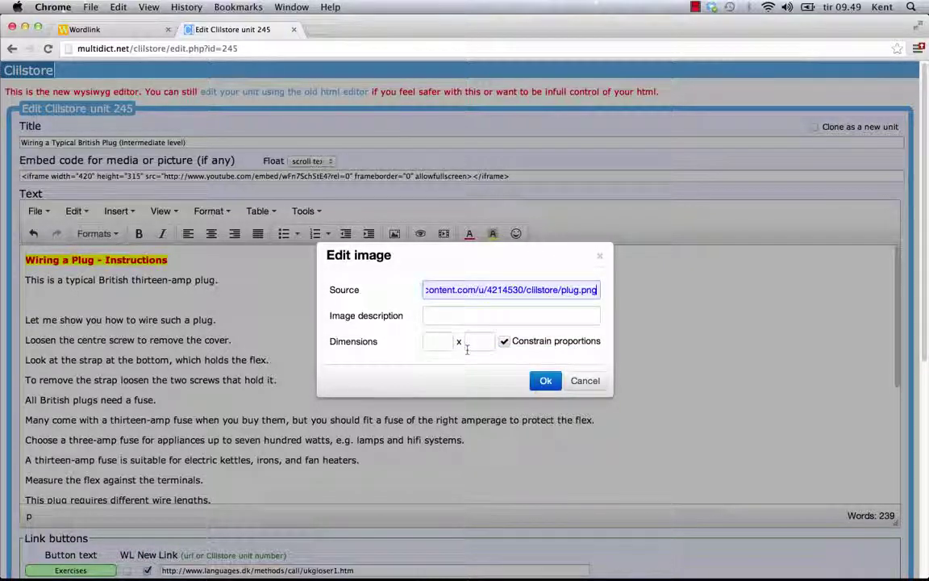
click(538, 383)
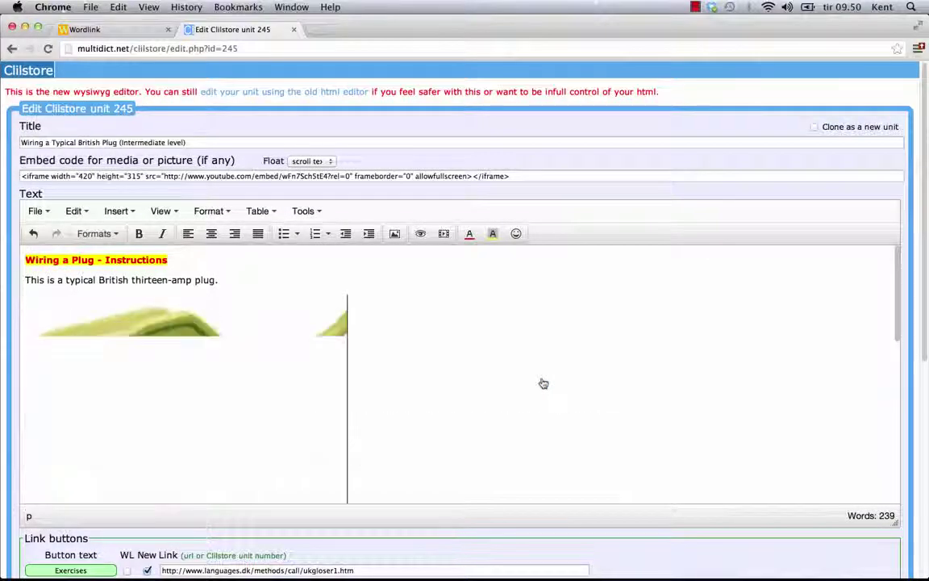
Shrink the inserted plug image to a smaller size
scroll(574, 372, down, 2)
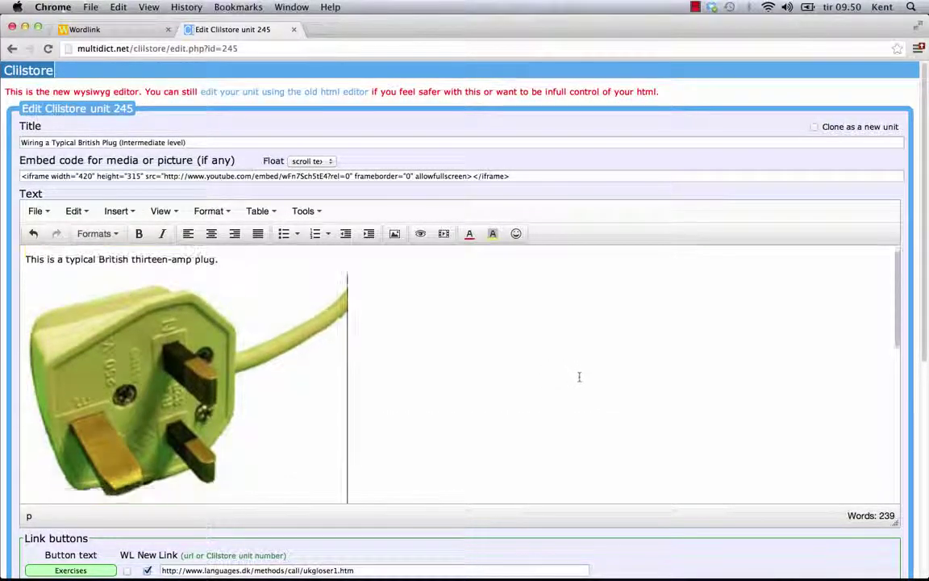
scroll(583, 380, down, 3)
click(295, 394)
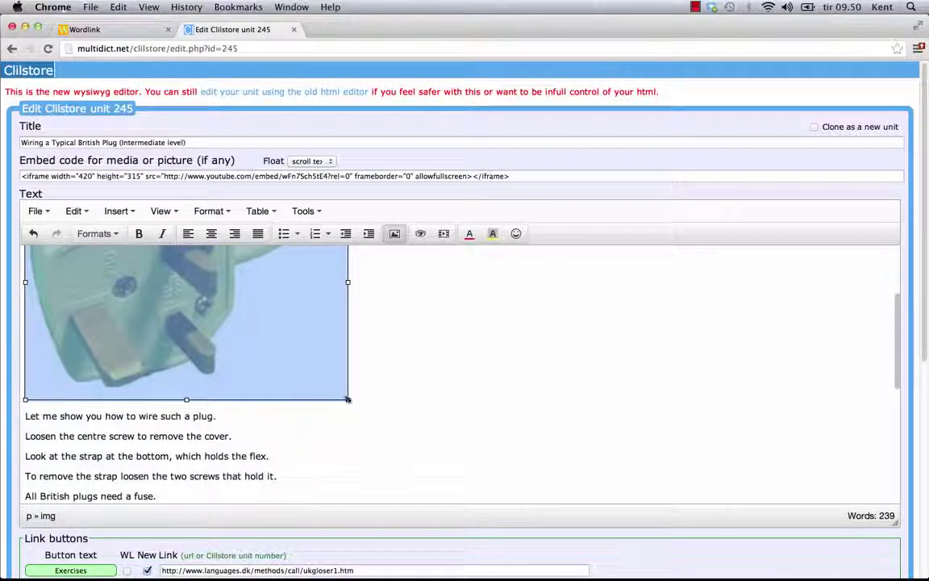
drag(348, 399, 185, 276)
scroll(409, 367, up, 3)
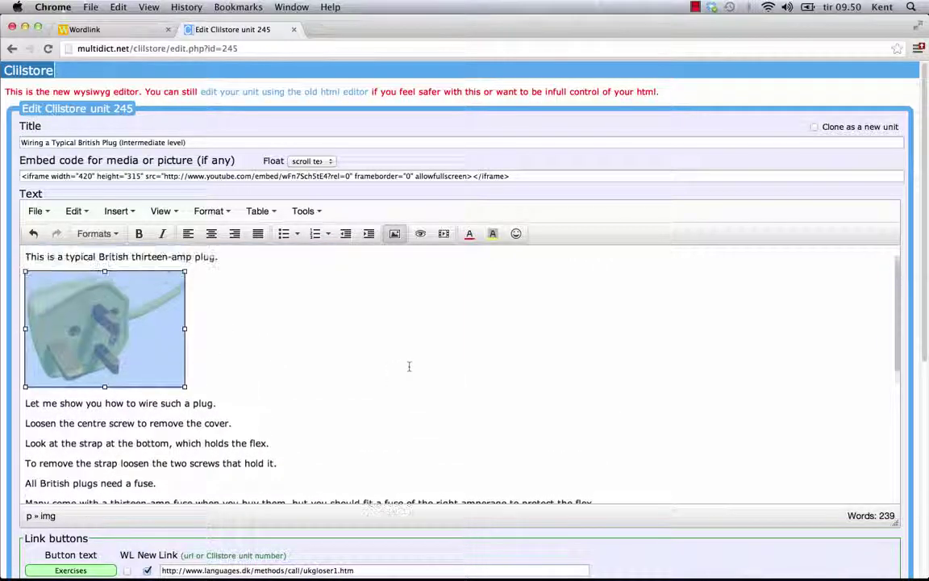
Add an empty line after the last instruction and open the video-insertion window's Embed tab
key(super+v)
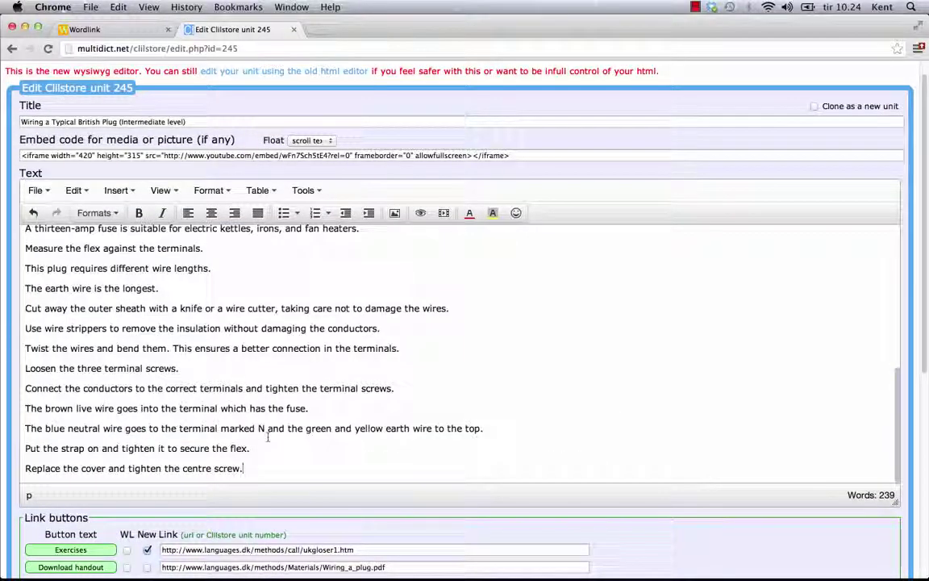
key(Return)
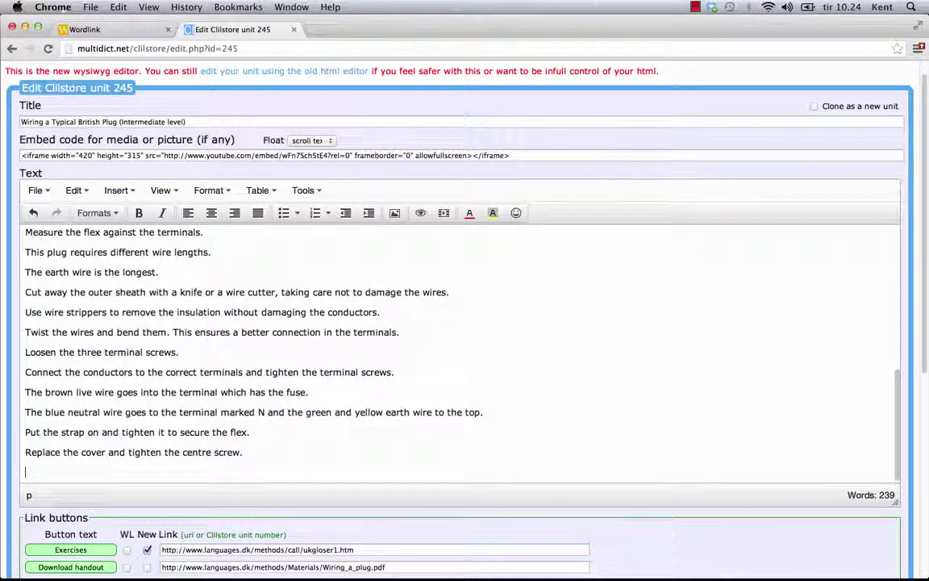
click(443, 213)
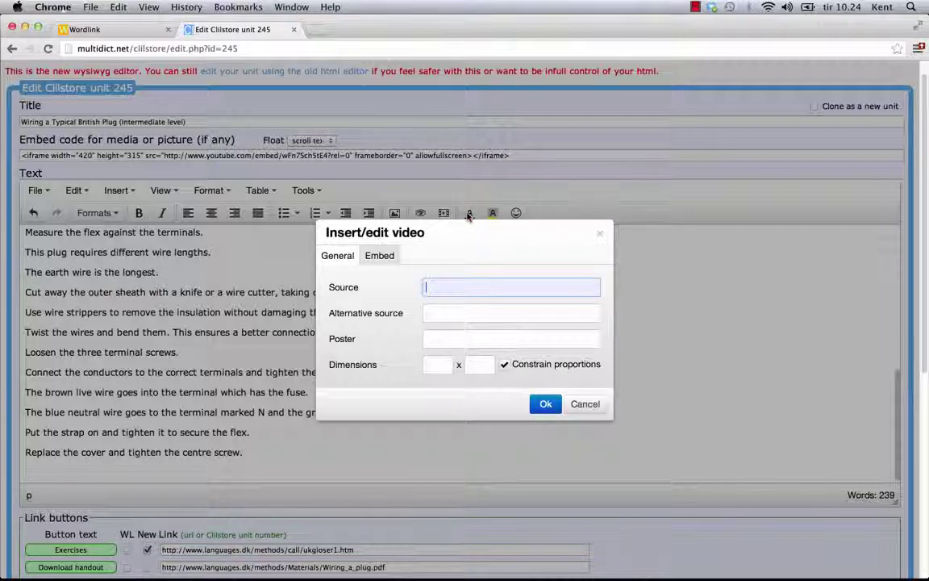
right_click(443, 286)
click(465, 349)
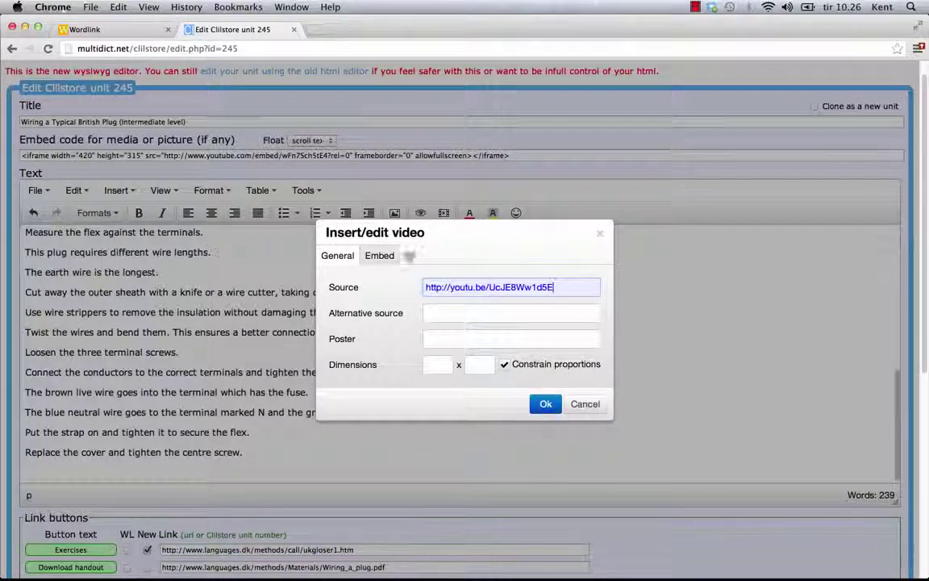
click(381, 256)
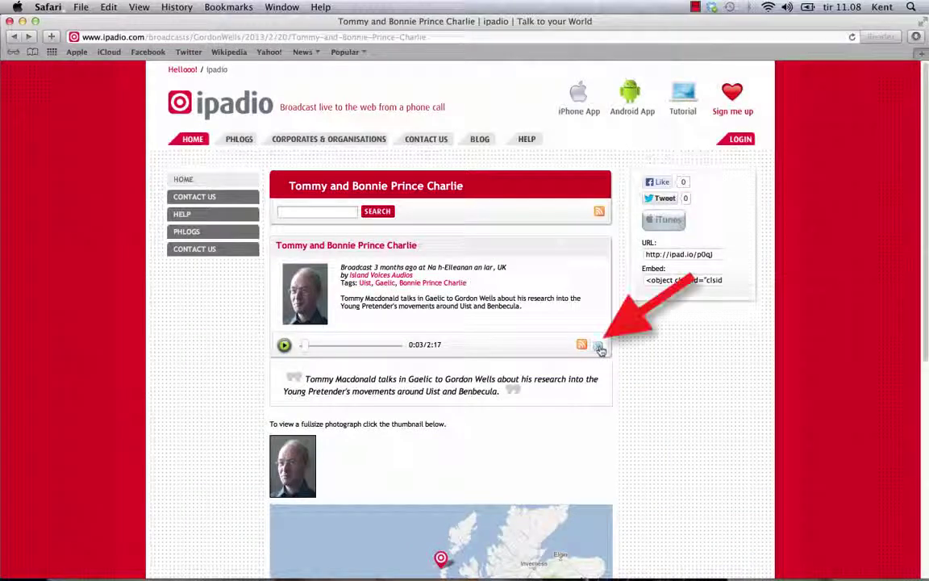
Copy the full embed code of the ipadio 'Tommy and Bonnie Prince Charlie' broadcast
click(599, 347)
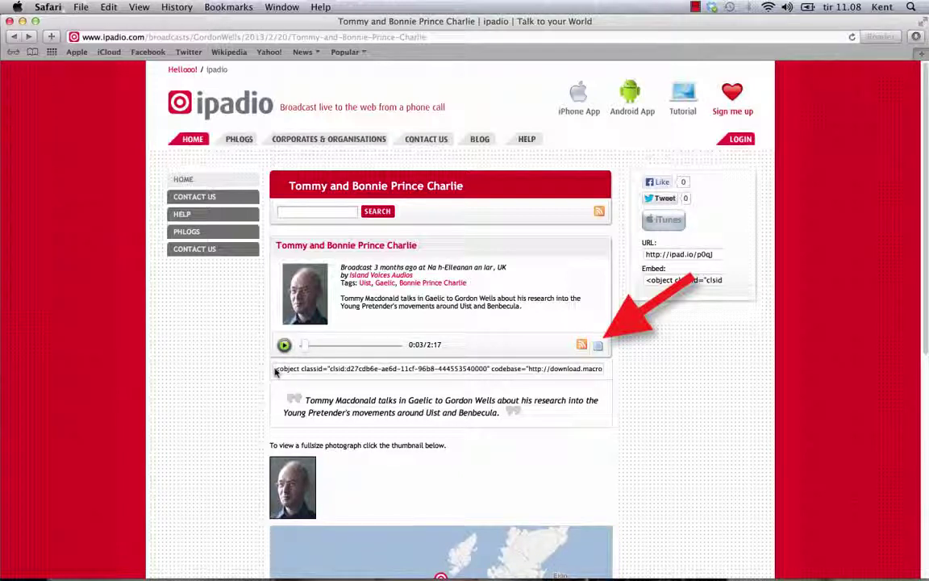
drag(275, 368, 606, 373)
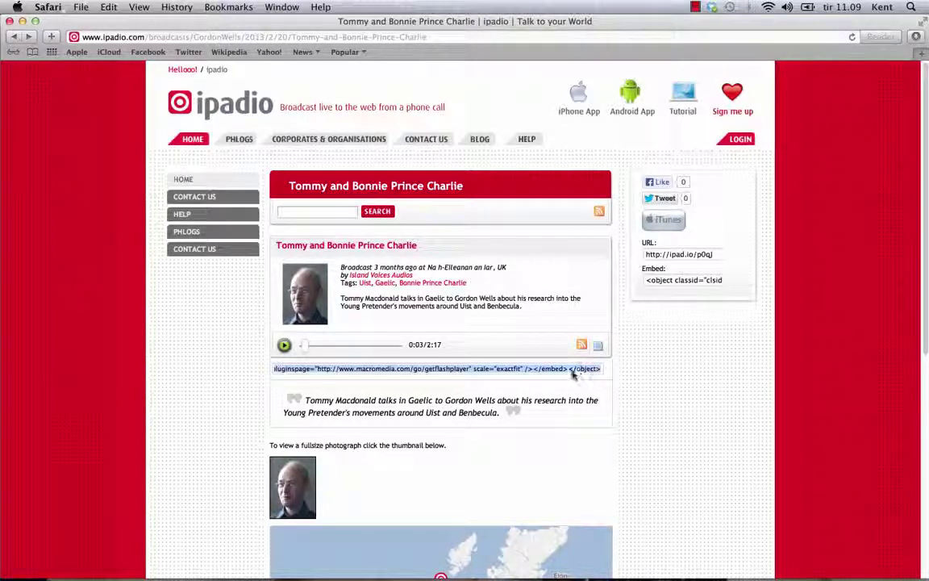
right_click(572, 372)
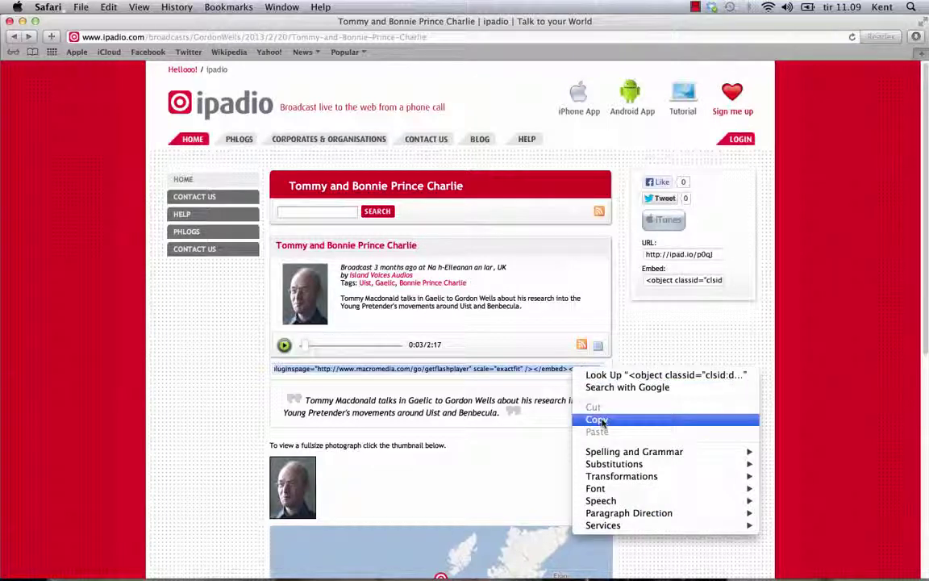
click(601, 422)
key(super+Tab)
key(super+Tab)
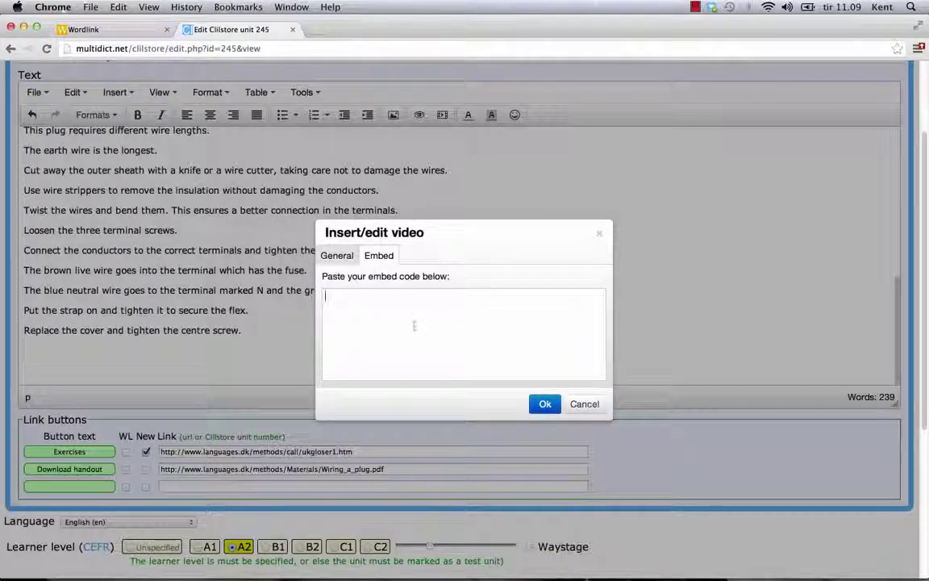
Paste the ipadio embed code so its audio player sits below the final instruction
right_click(413, 327)
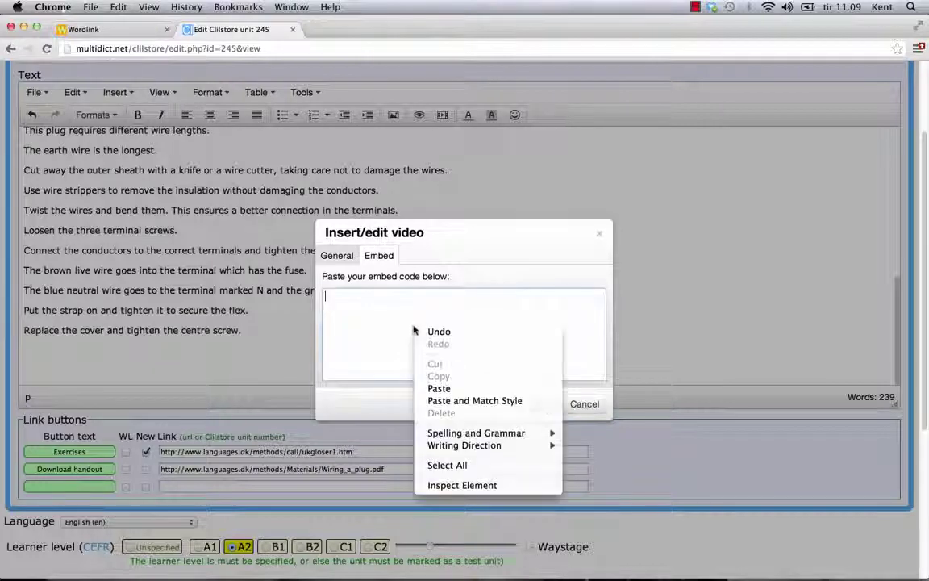
click(441, 389)
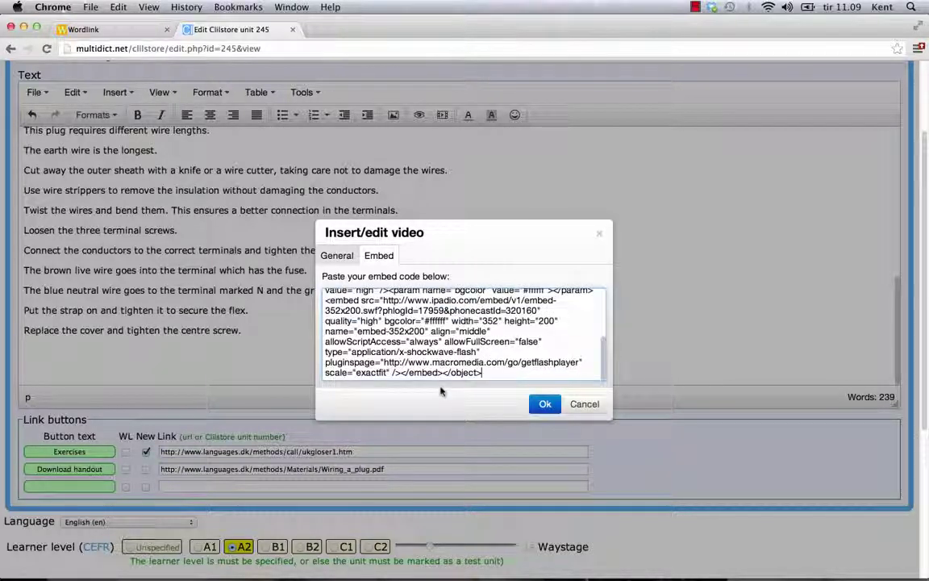
click(542, 404)
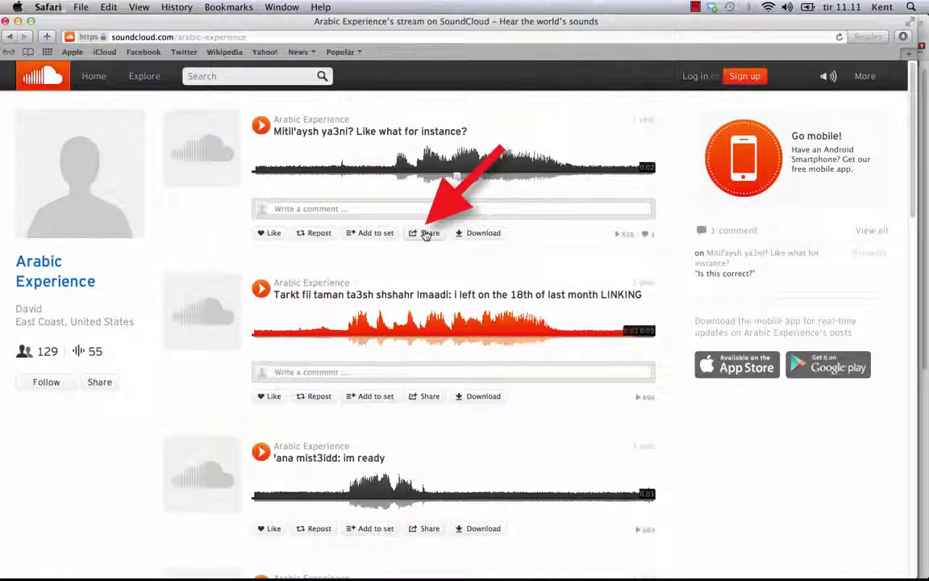
Copy the SoundCloud widget code for the 'Mitil'aysh ya3ni? Like what for instance?' track
click(427, 234)
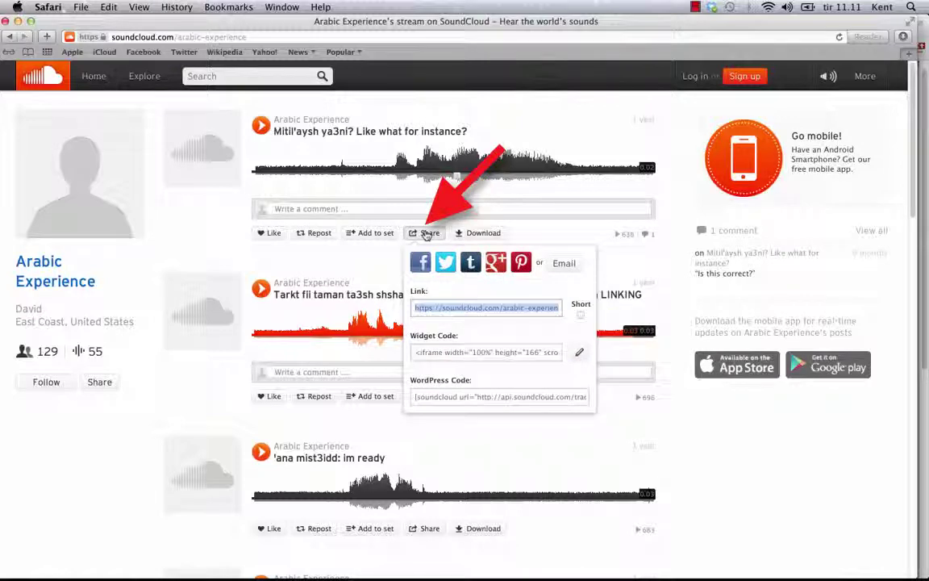
click(431, 352)
right_click(430, 352)
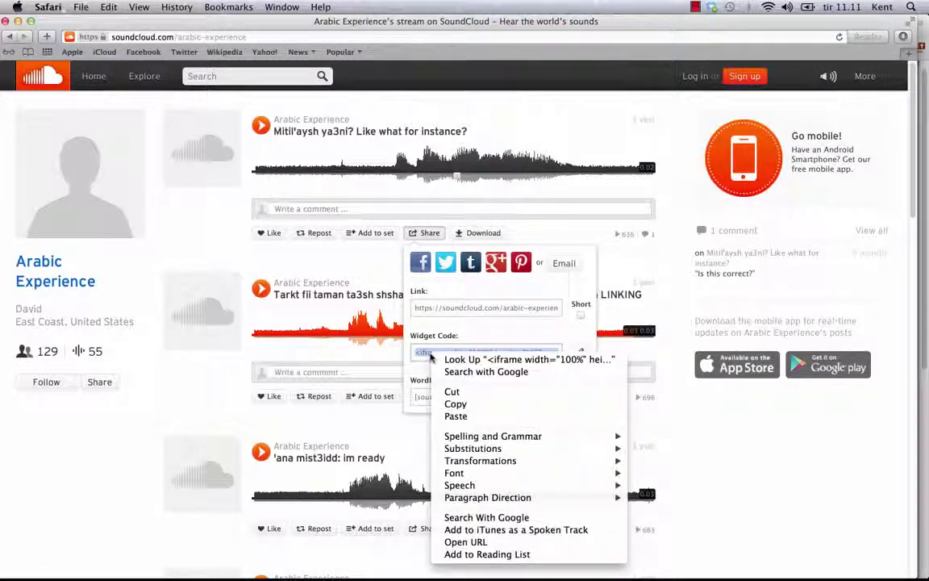
click(454, 404)
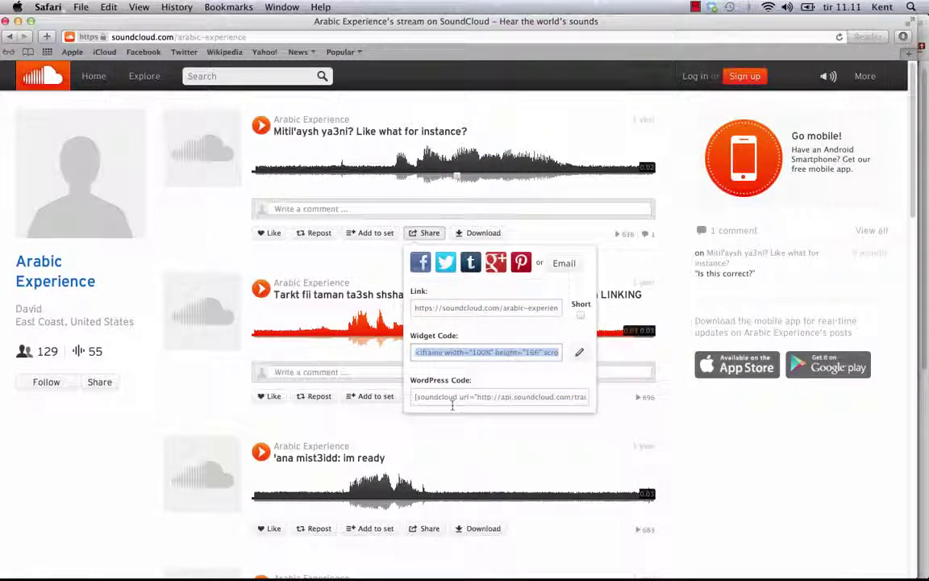
Paste the SoundCloud widget code into Clilstore's embed box to add the player
key(super+Tab)
key(super+Tab)
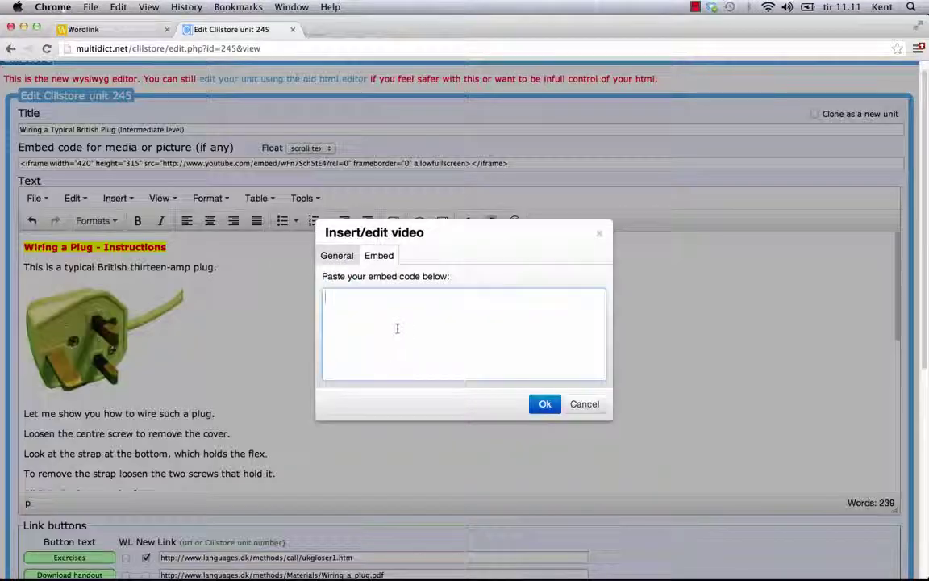
right_click(397, 328)
click(421, 388)
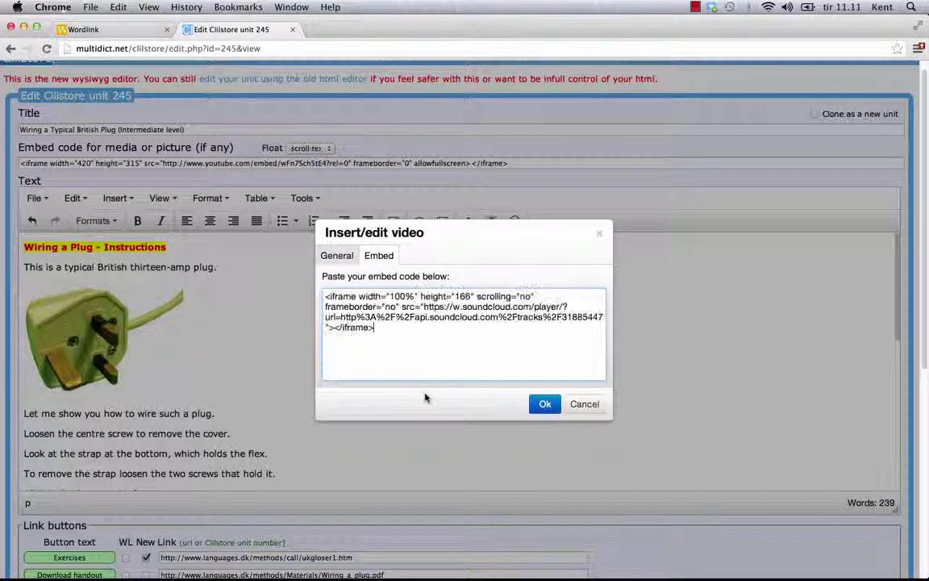
click(537, 404)
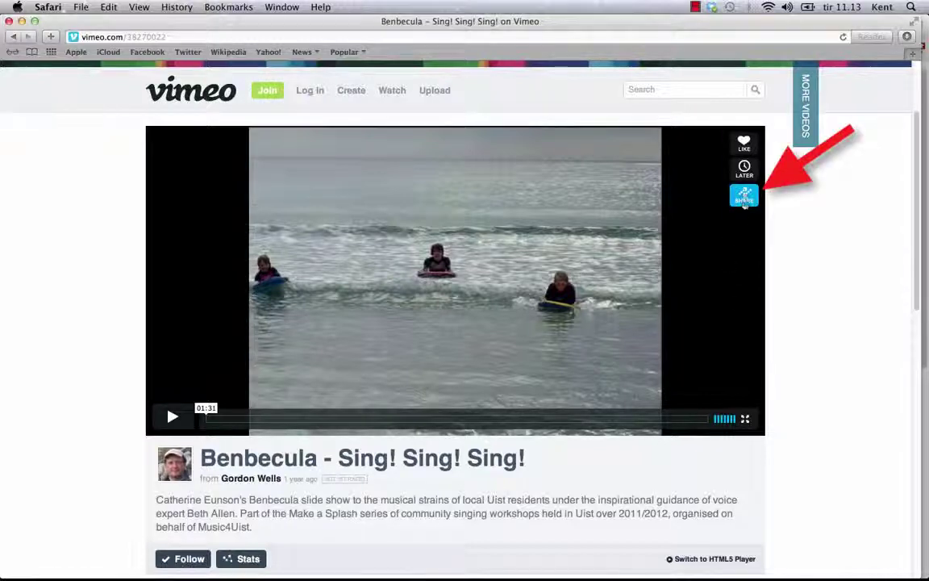
Copy the full iframe embed code of the Vimeo 'Benbecula - Sing! Sing! Sing!' video
click(744, 195)
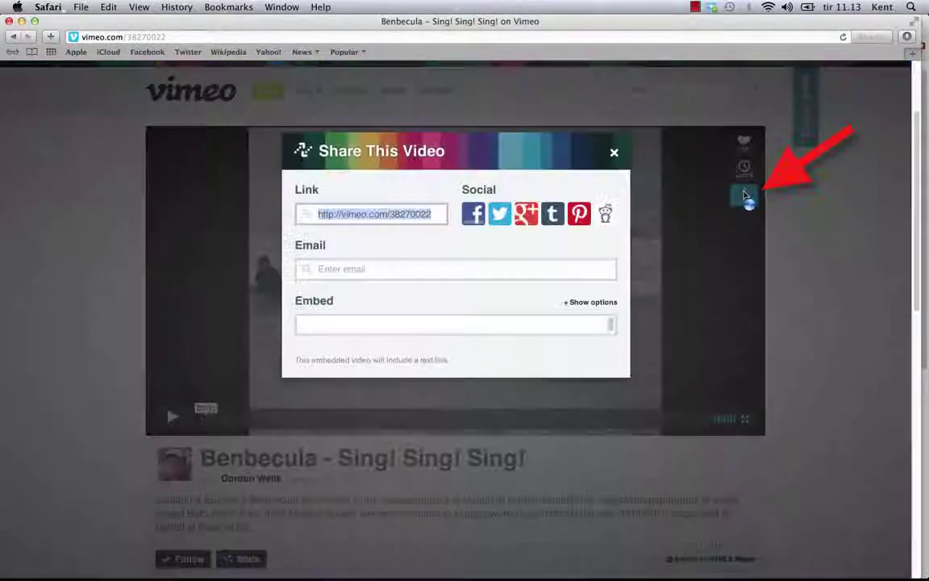
click(439, 324)
right_click(444, 337)
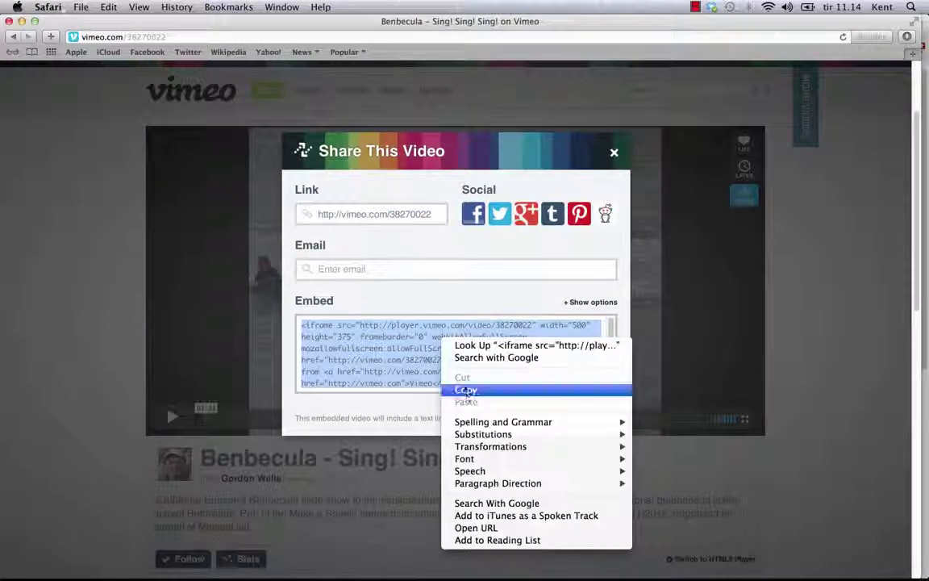
click(466, 390)
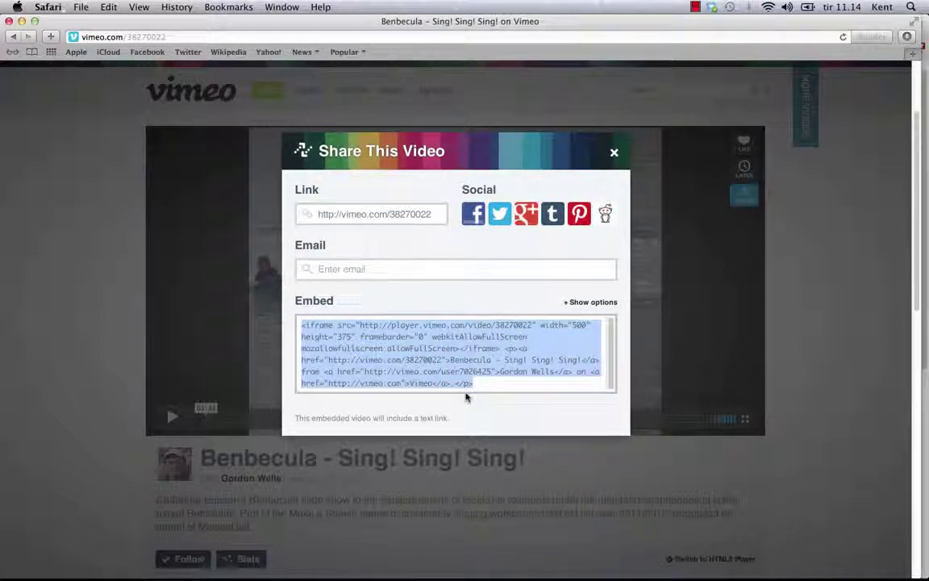
Return to unit 245's video-insertion window, ready to paste into the empty embed code box
key(super+Tab)
key(super+Tab)
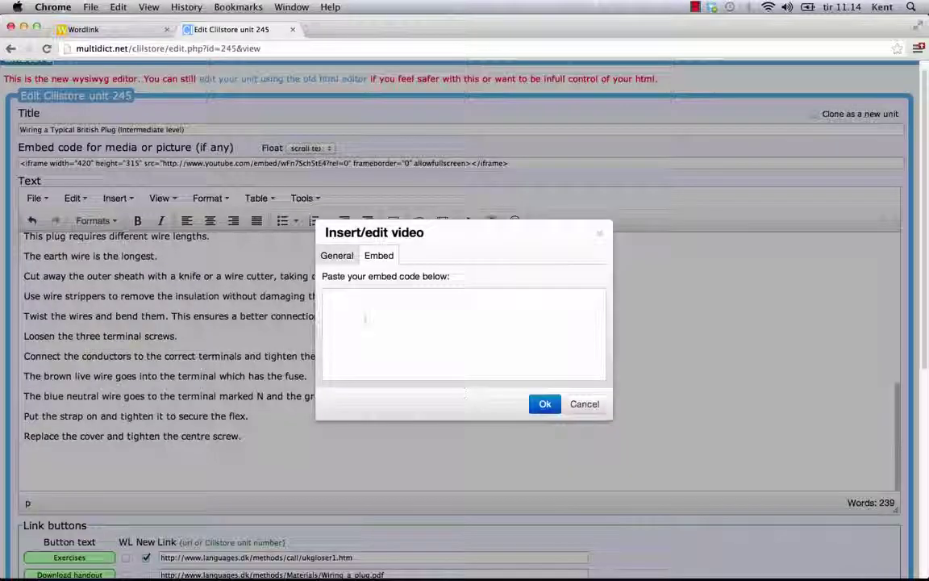
right_click(365, 317)
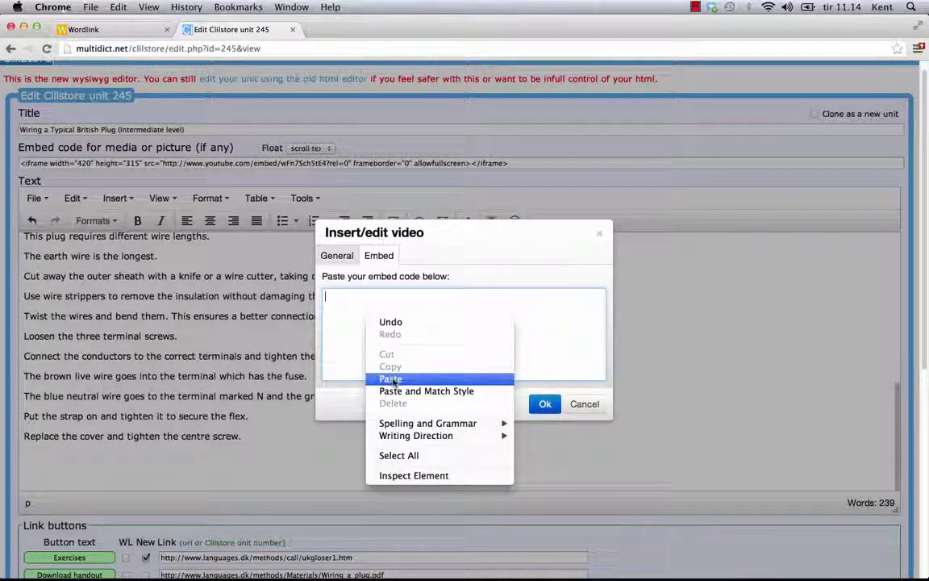